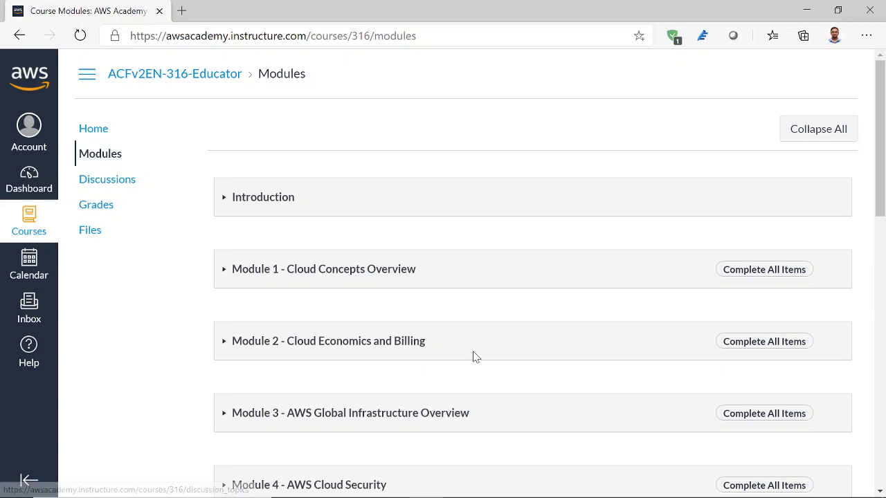
- Open the Sandbox Environment from the course modules, start its lab, and close the status window once the lab is ready
scroll(475, 356, "down", 9)
scroll(475, 356, "down", 2)
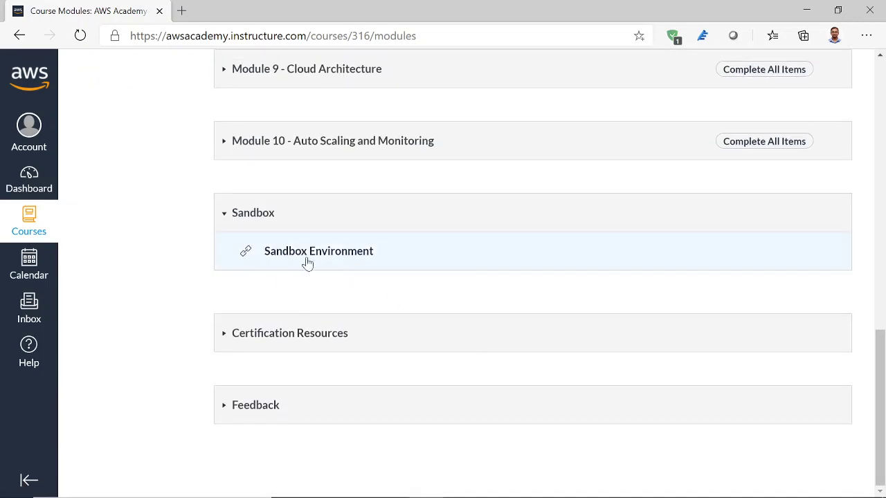
left_click(348, 257)
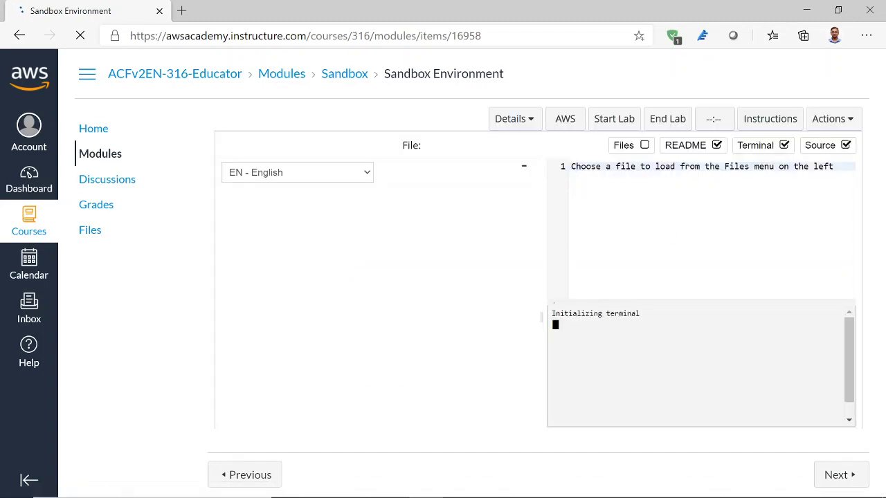
left_click(610, 121)
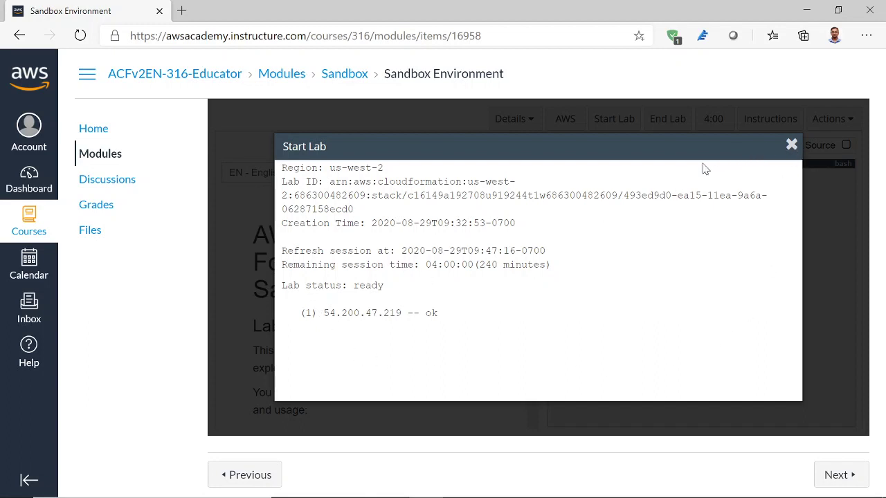
left_click(791, 144)
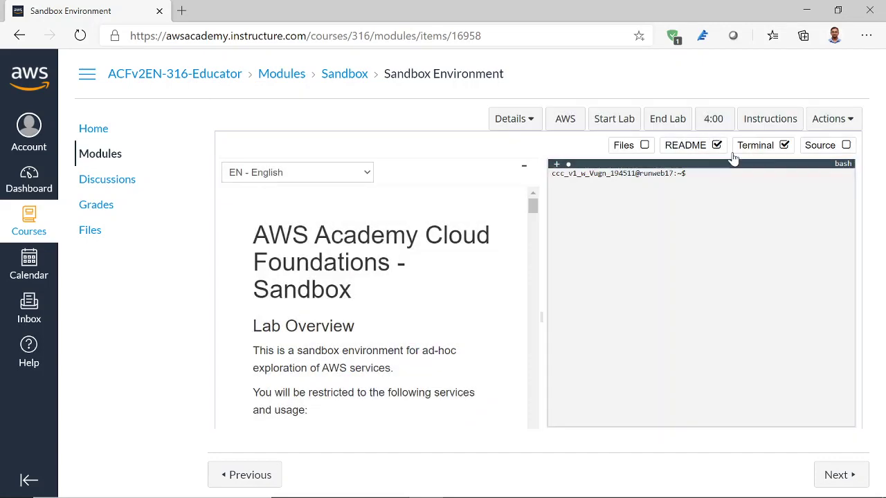
- Open the AWS Management Console from the lab and go to the EC2 instances list
left_click(566, 123)
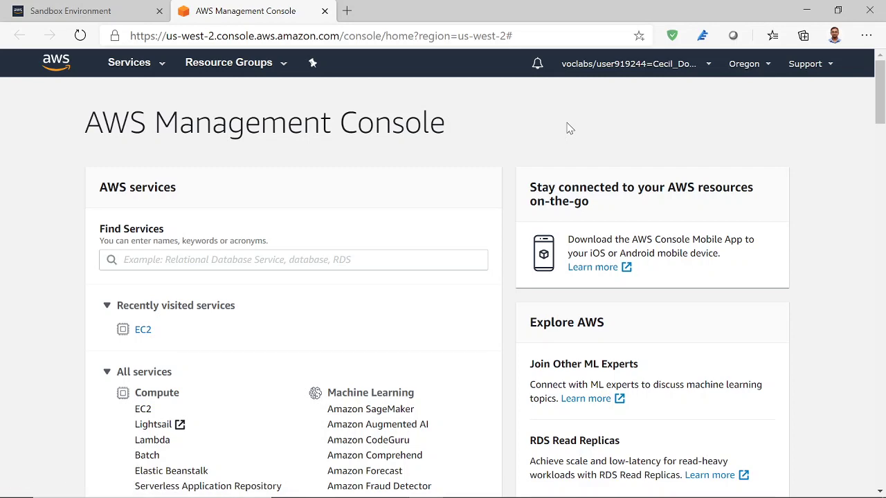
scroll(566, 128, "down", 3)
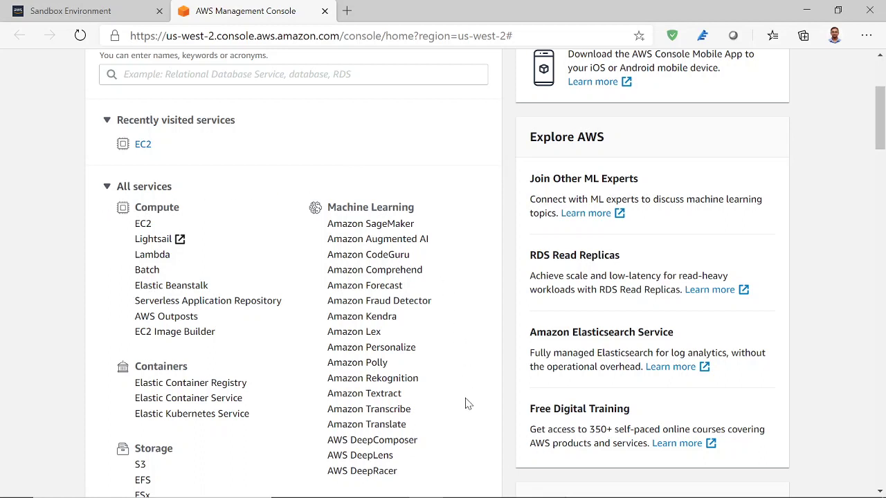
left_click(143, 225)
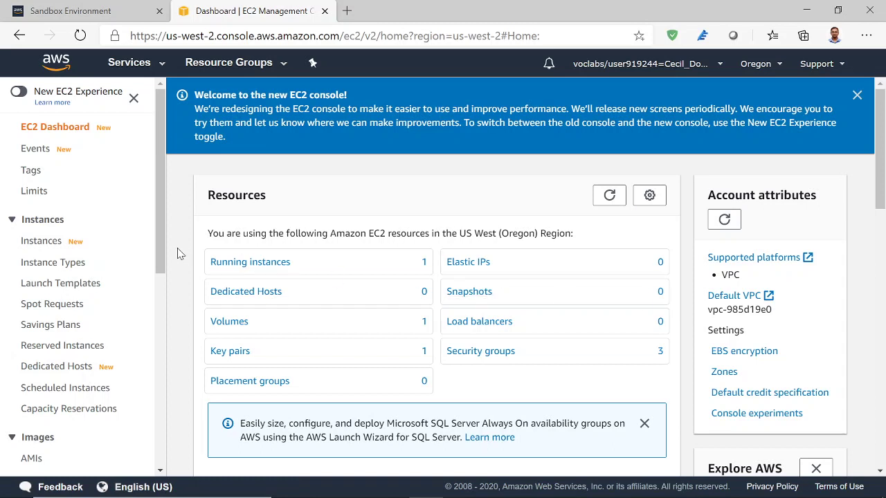
left_click(41, 244)
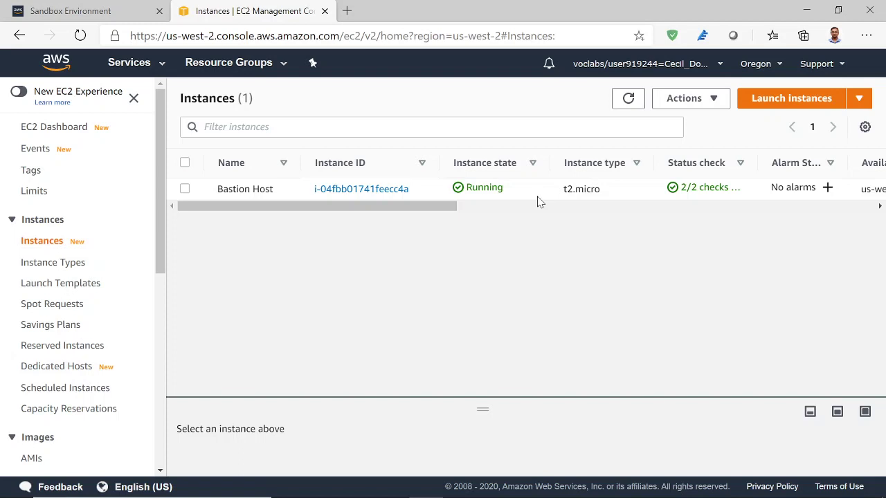
- Begin launching an instance with the Amazon Linux AMI 2018.03.0 (HVM) and the t2.micro type, continuing to the instance details
left_click(797, 110)
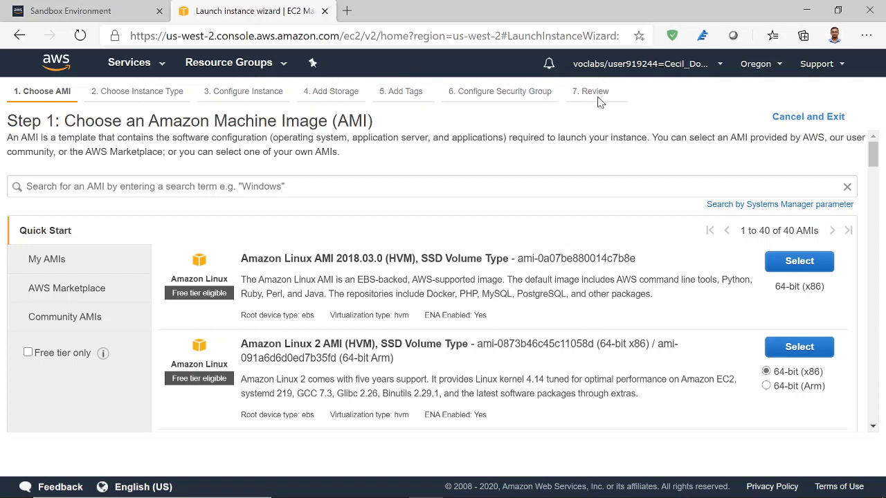
scroll(585, 223, "down", 2)
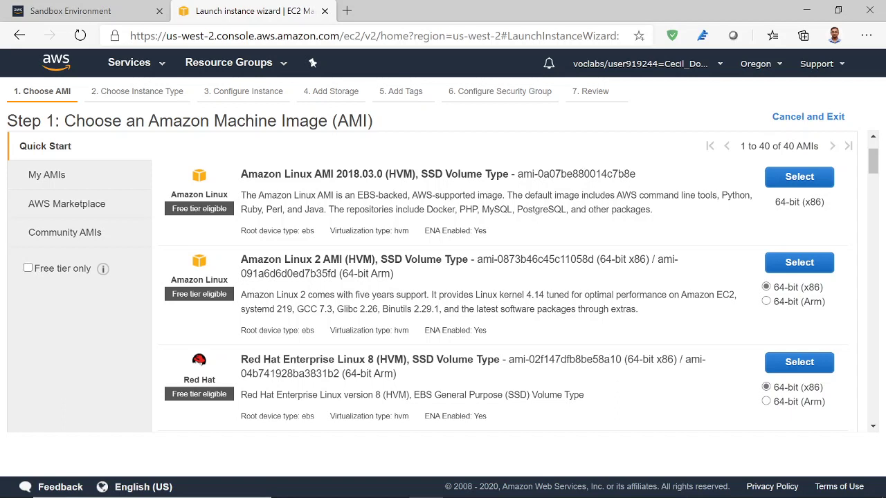
left_click(800, 181)
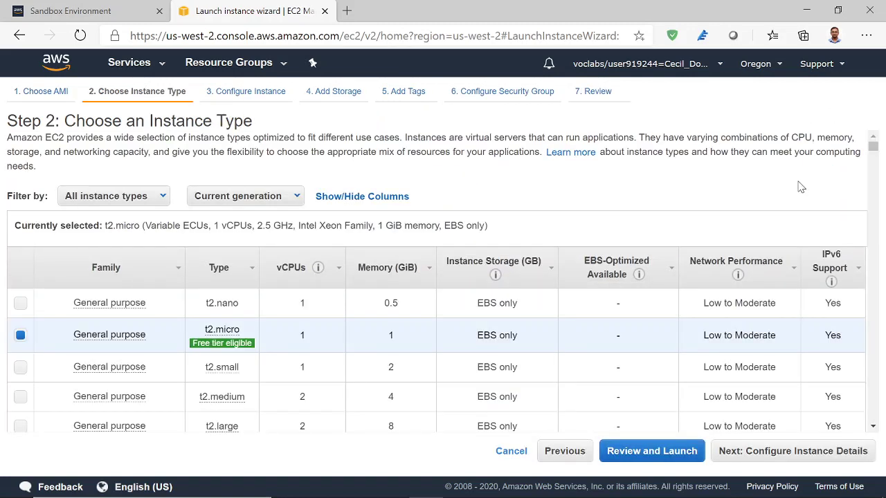
scroll(138, 331, "down", 1)
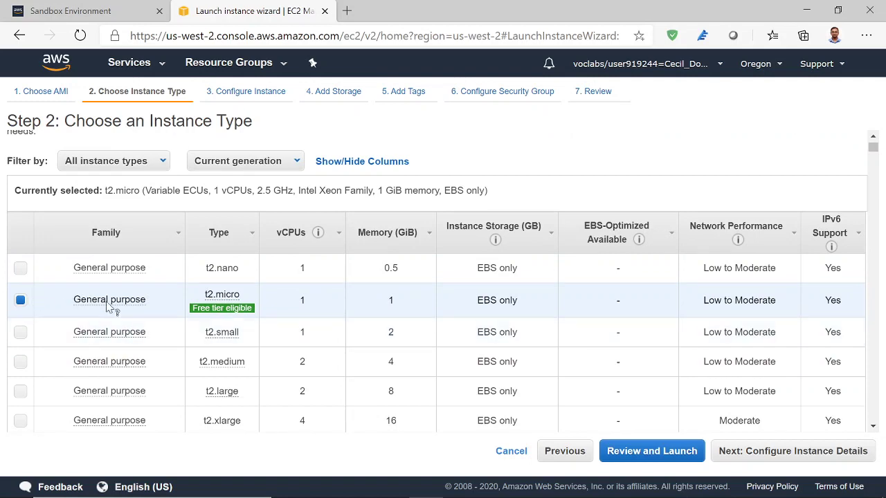
mouse_move(215, 304)
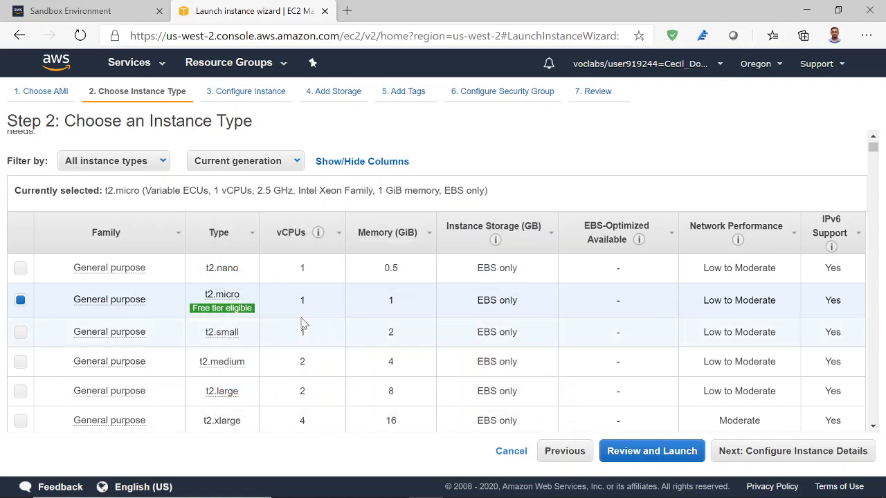
left_click(772, 453)
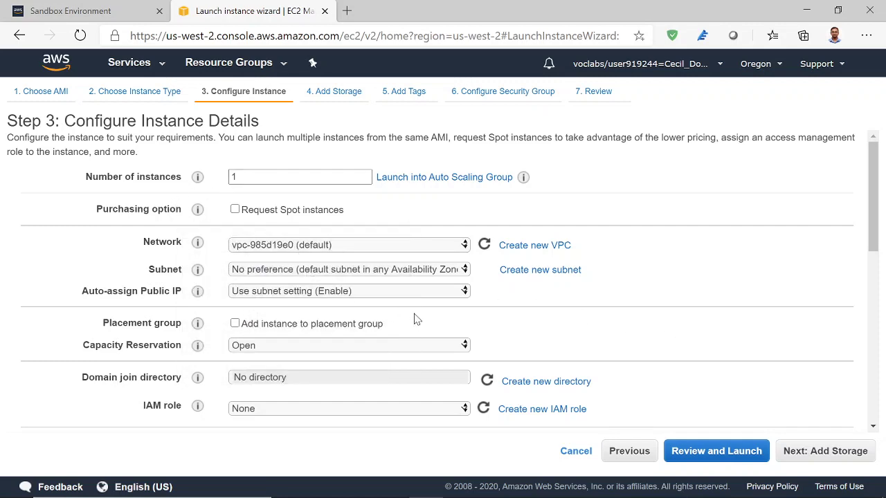
- Enter a bash user data script that updates packages, installs, starts and enables httpd, and writes "I am healthy" to health.html and "Welcome to Node1" to index.html
scroll(553, 320, "down", 8)
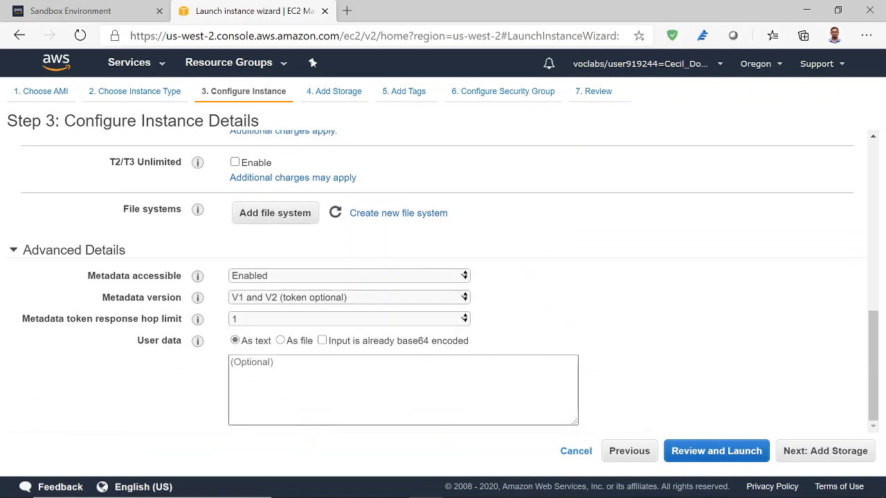
left_click(283, 367)
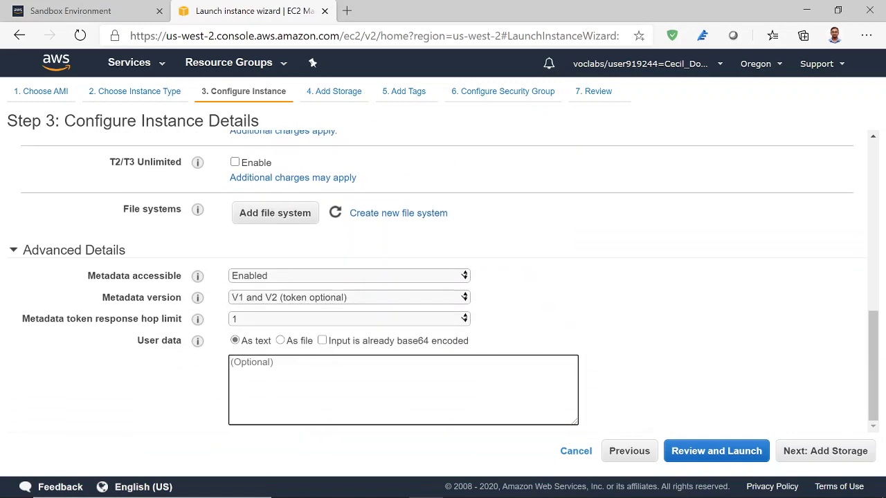
type("#!/bin/bash yum update -y yum install httpd -y service httpd start chkconfig httpd on echo \"I am healthy\" >> /var/www/html/health.html echo \"<html><body> <h1> Welcome to Node1 <h1> </body> </html>\" > /var/www/html/index.html")
scroll(403, 389, "up", 2)
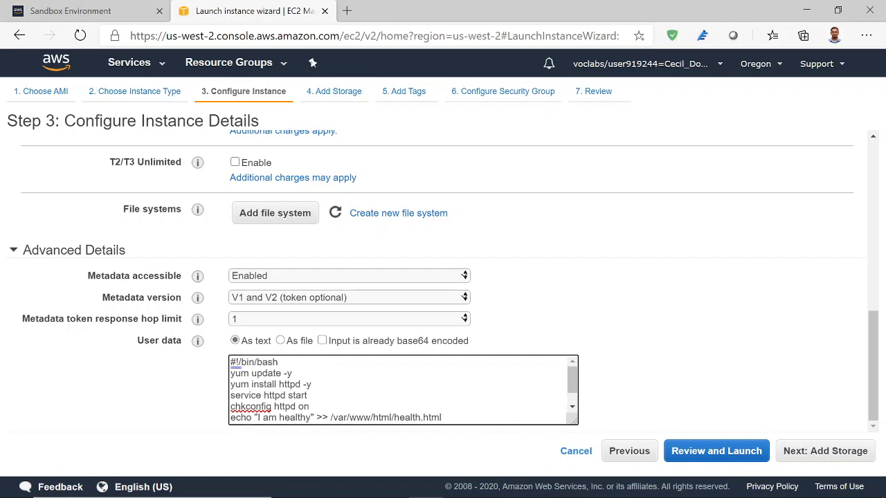
scroll(402, 389, "down", 2)
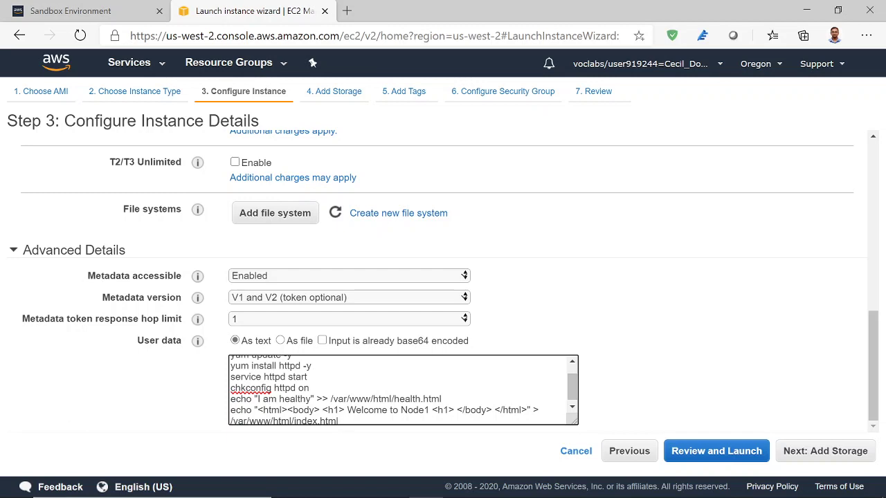
double_click(232, 399)
scroll(403, 390, "up", 2)
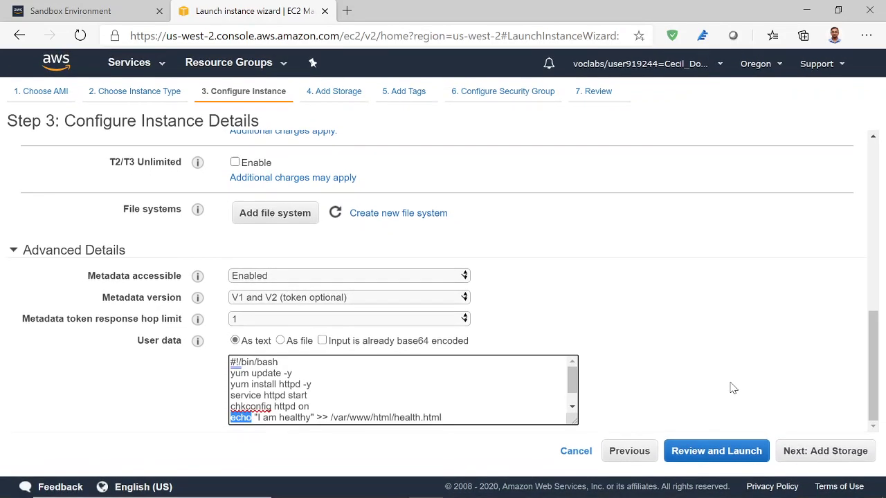
- Keep the default 8 GiB General Purpose SSD root volume, add no tags, and continue to the security group configuration
left_click(821, 458)
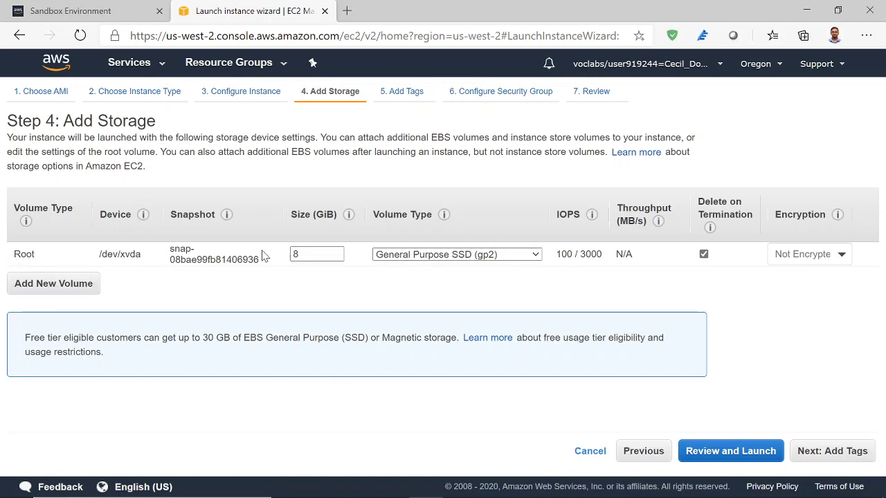
mouse_move(578, 265)
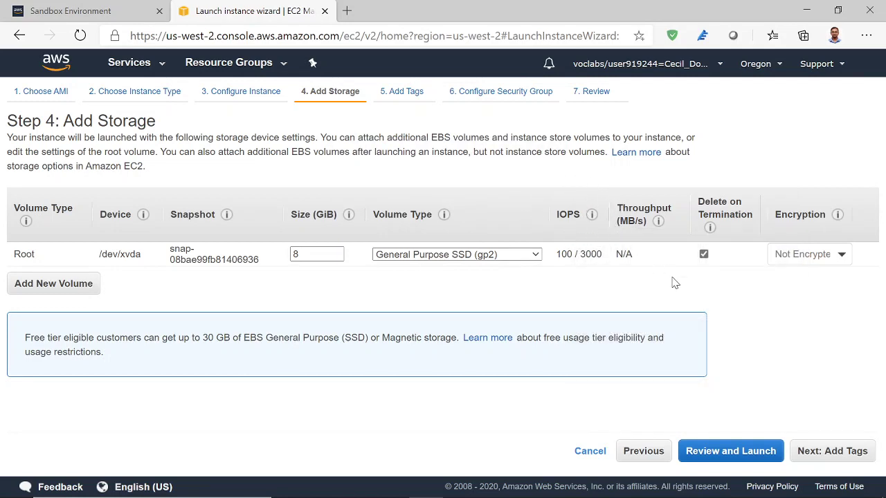
left_click(824, 451)
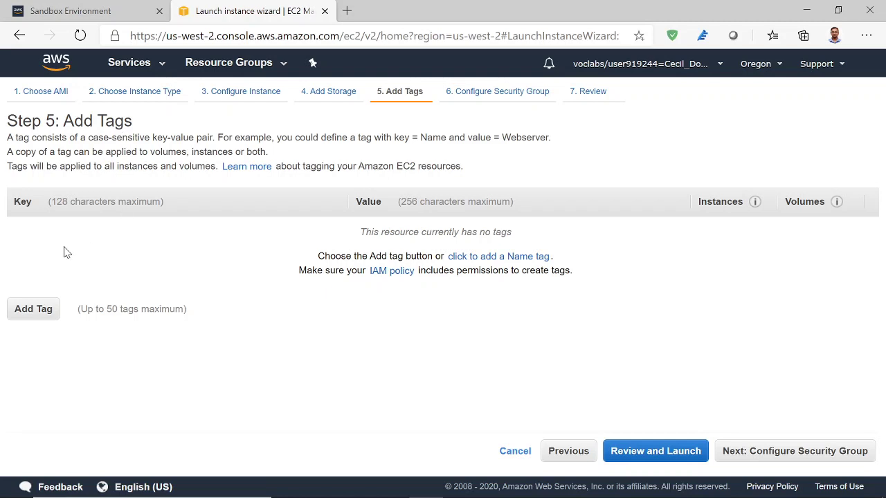
left_click(771, 457)
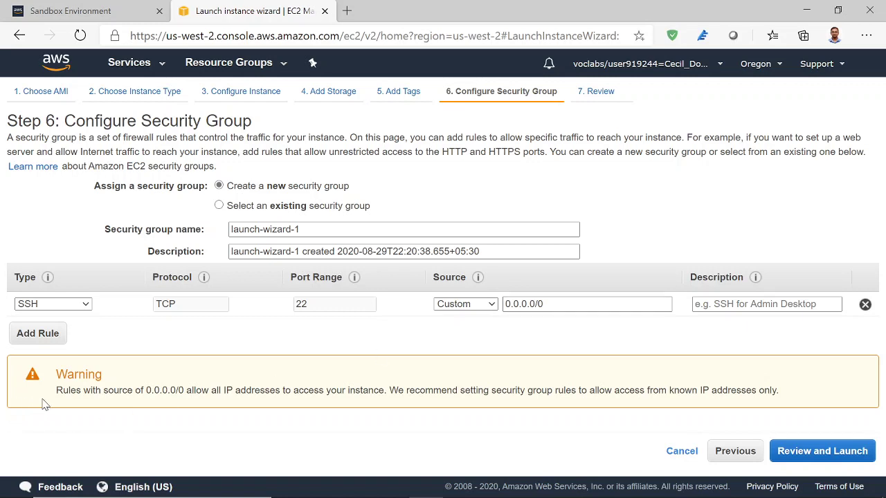
- Add an HTTP rule to the new security group alongside the SSH rule
left_click_drag(54, 391, 389, 391)
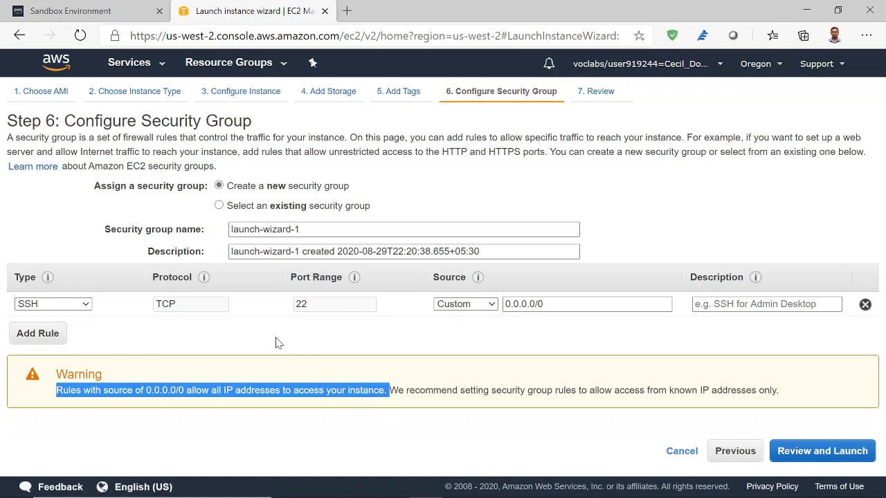
left_click(56, 333)
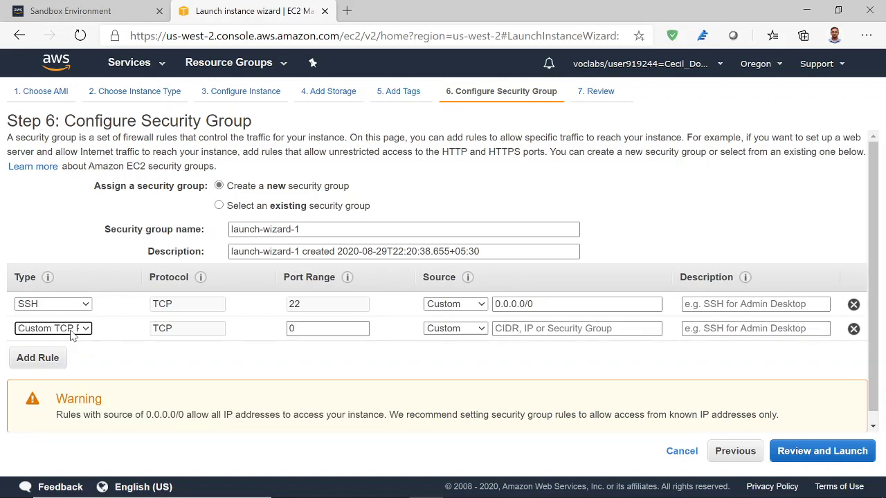
left_click(73, 331)
key("h")
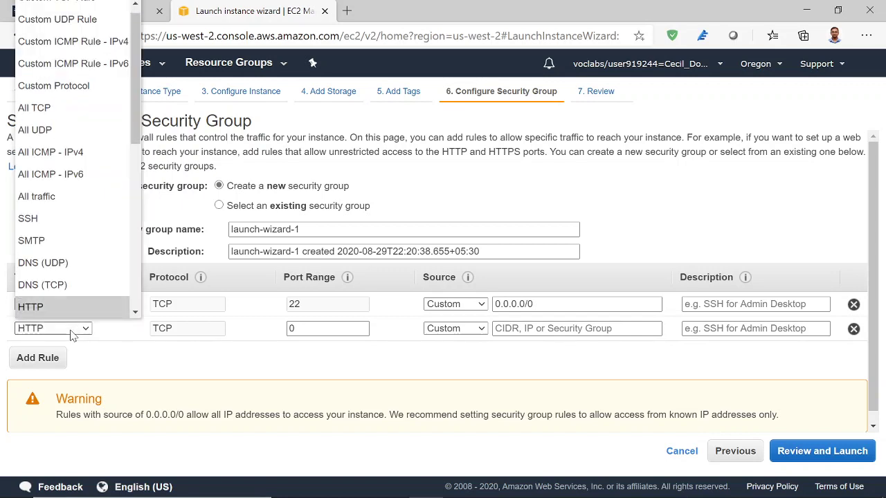
left_click(76, 312)
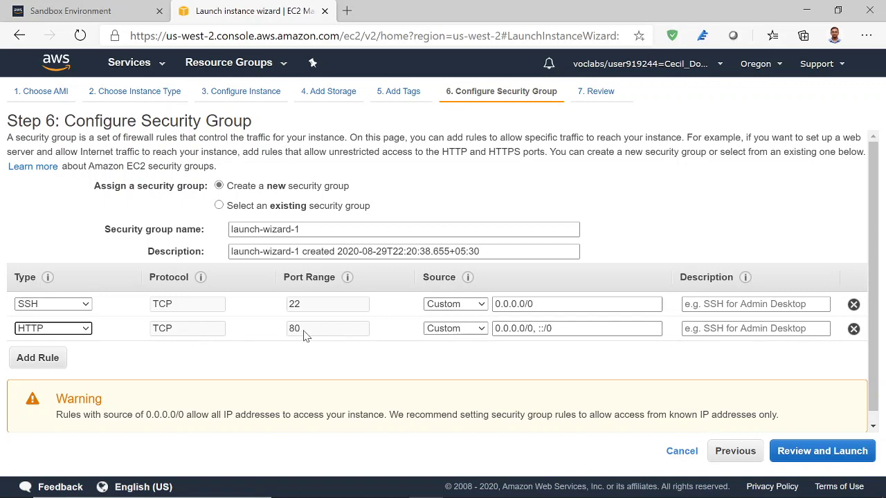
- Limit the HTTP rule's source to 0.0.0.0/0 by removing the IPv6 range ::/0
left_click(554, 330)
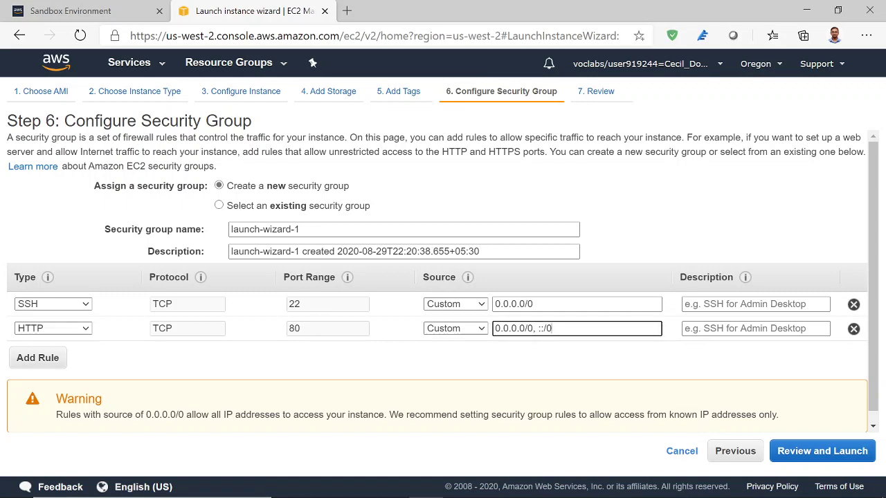
key("BackSpace")
key("BackSpace")
key("BackSpace")
key("BackSpace")
key("BackSpace")
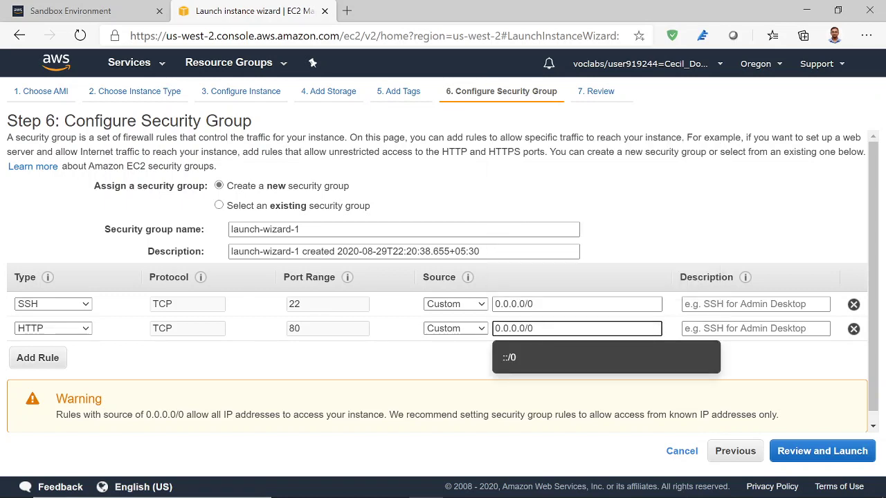
left_click(451, 367)
left_click(533, 329)
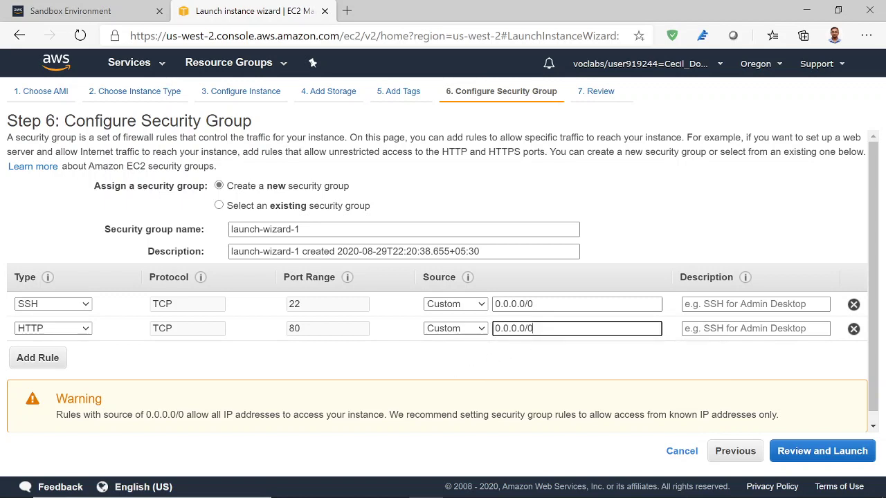
key("BackSpace")
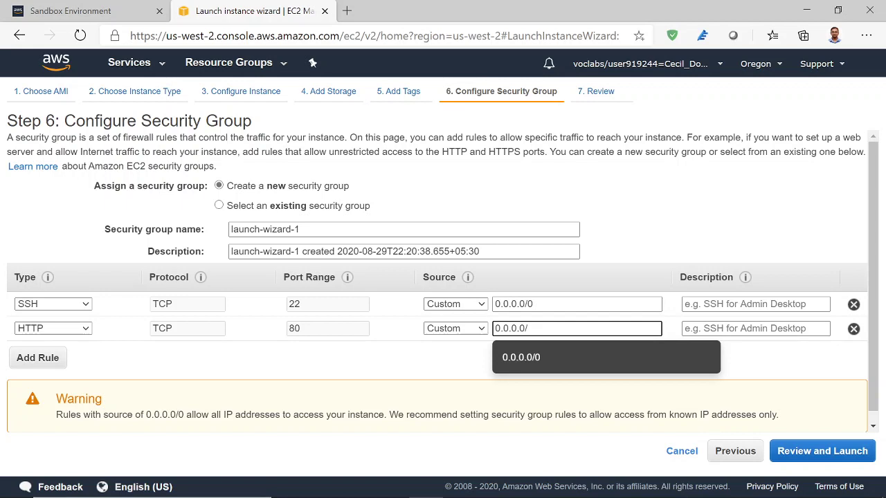
left_click(525, 357)
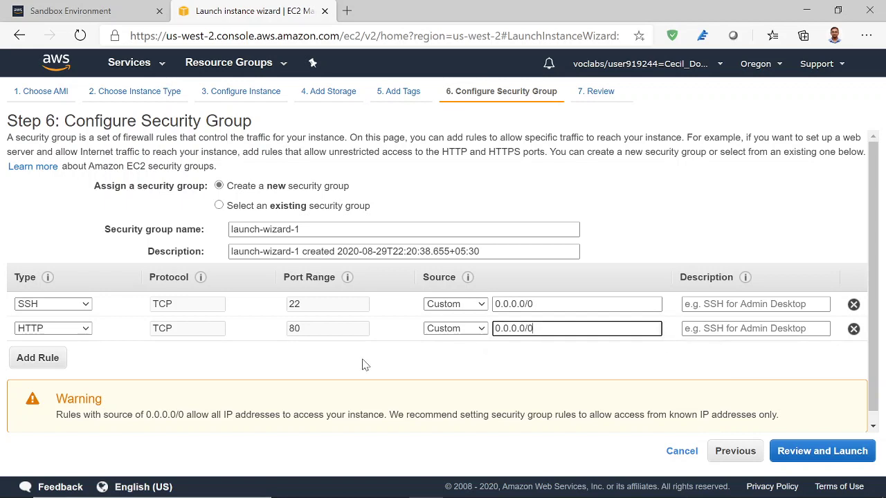
- Proceed to the instance launch review and check the AMI and instance type details
scroll(361, 362, "down", 1)
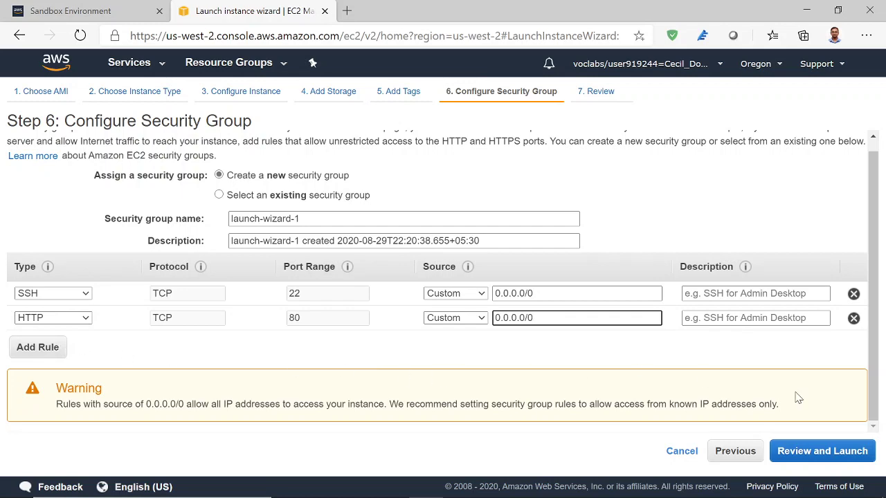
left_click(829, 453)
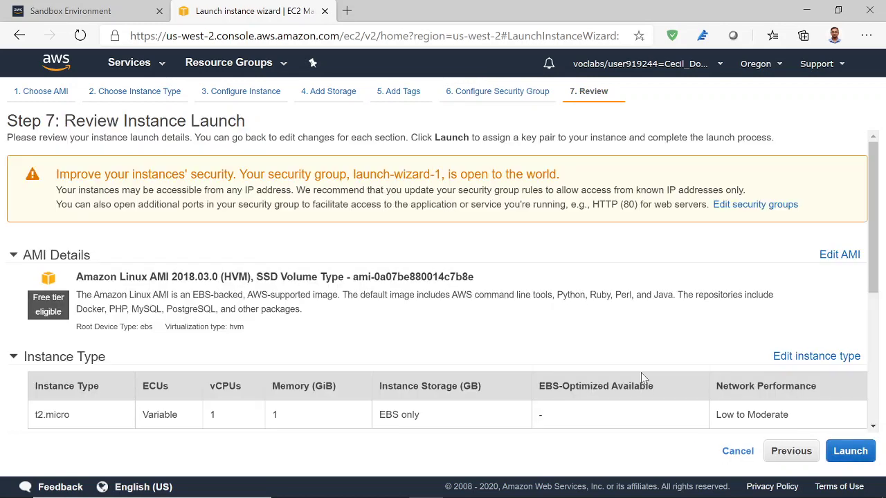
scroll(600, 366, "down", 1)
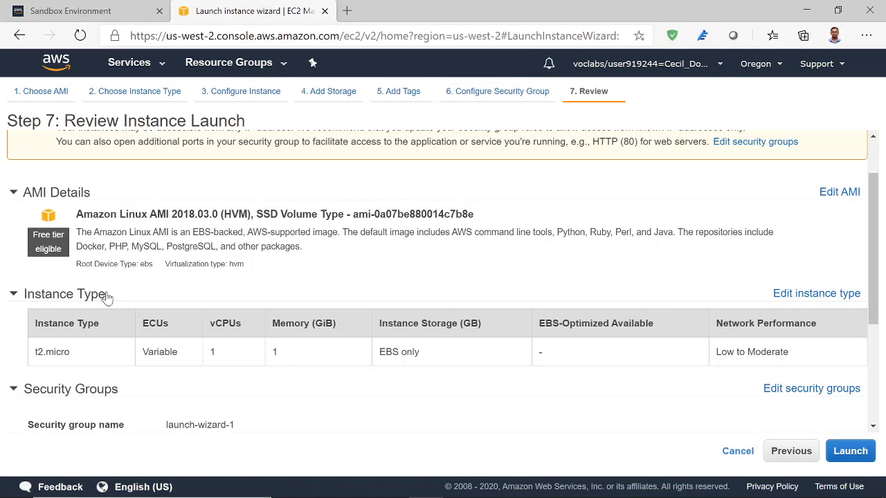
- Proceed from the launch review to the key pair selection, create a new key pair named AWSdemo, and download it
scroll(174, 406, "down", 5)
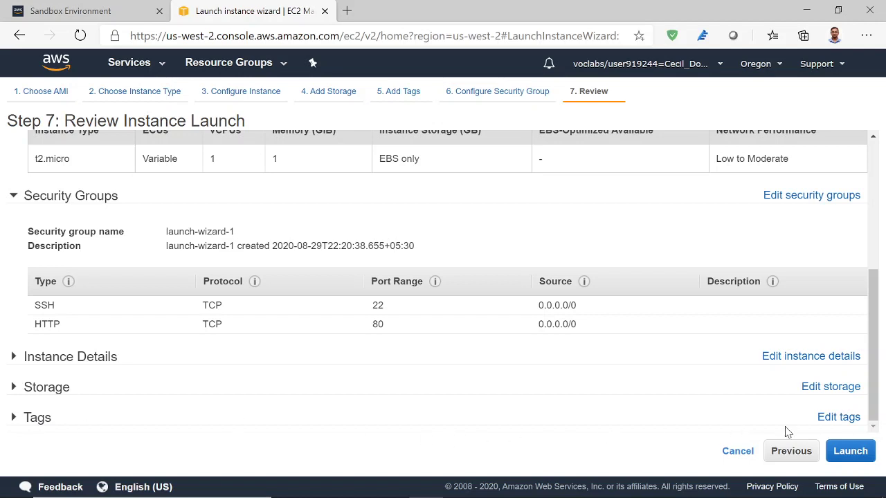
left_click(851, 451)
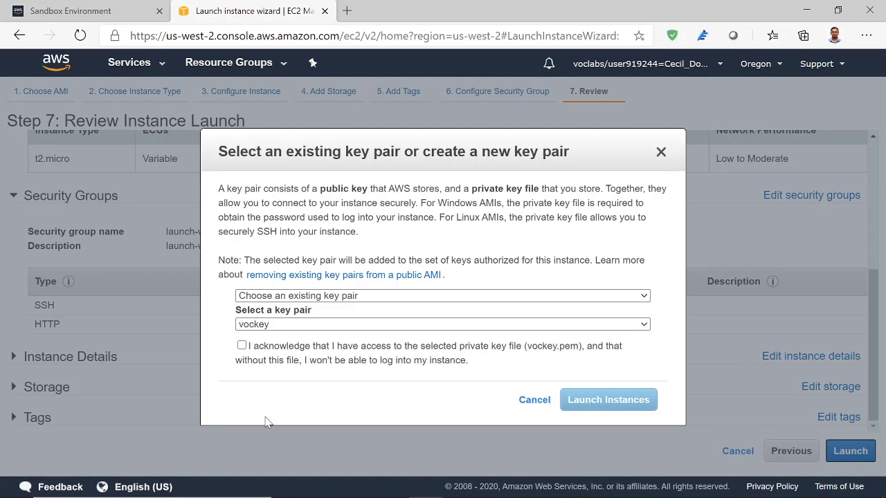
left_click(635, 298)
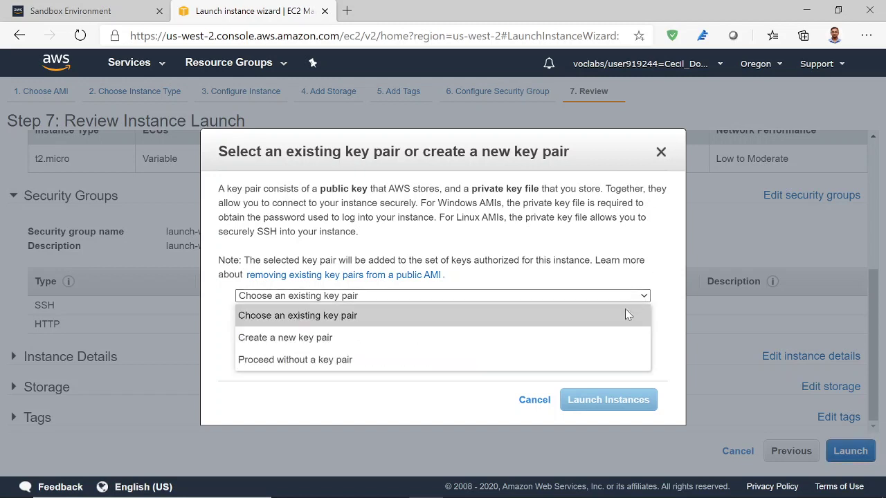
left_click(579, 340)
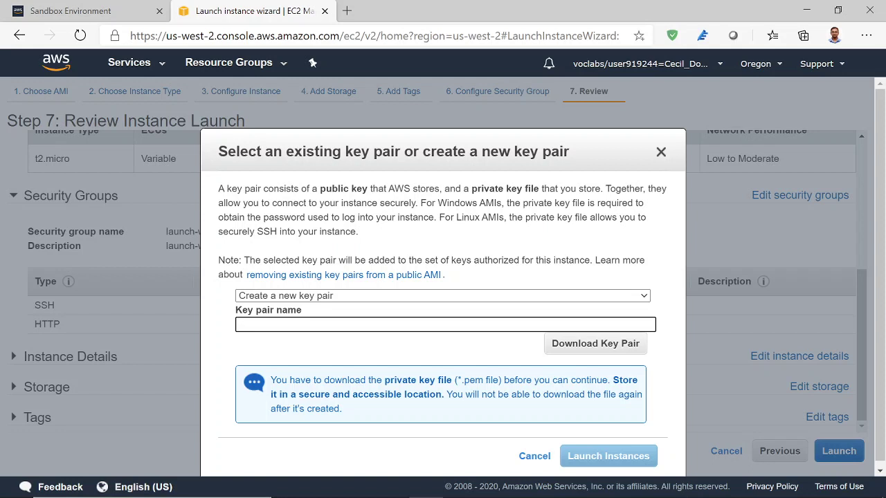
type("AW")
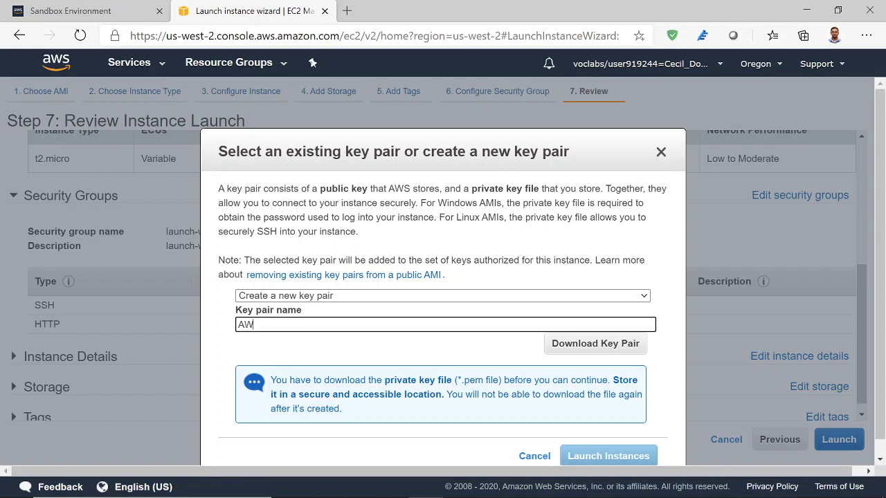
type("Sdemo")
left_click(605, 345)
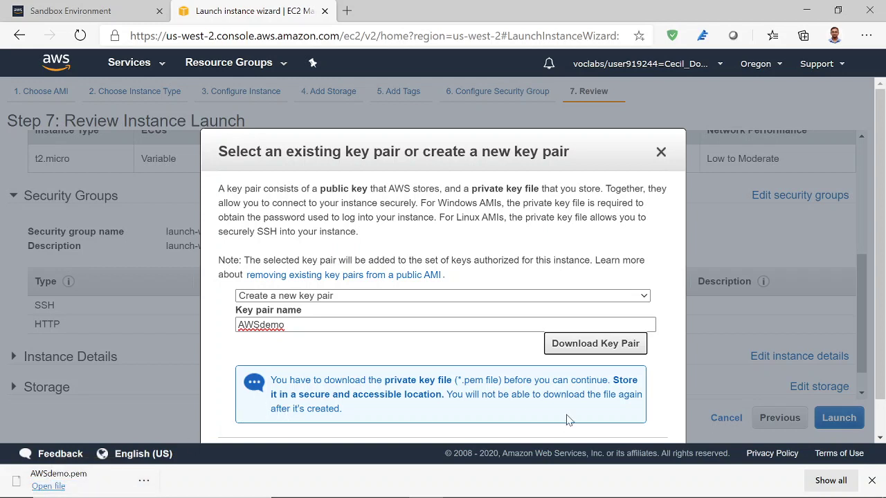
- Launch the instance with the new key pair and view its state and public IPv4 address in the Instances list
scroll(657, 363, "down", 1)
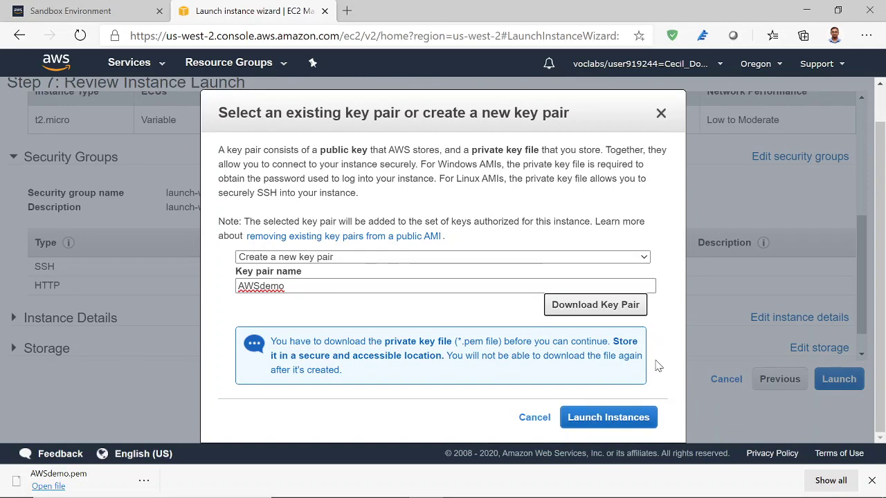
left_click(610, 417)
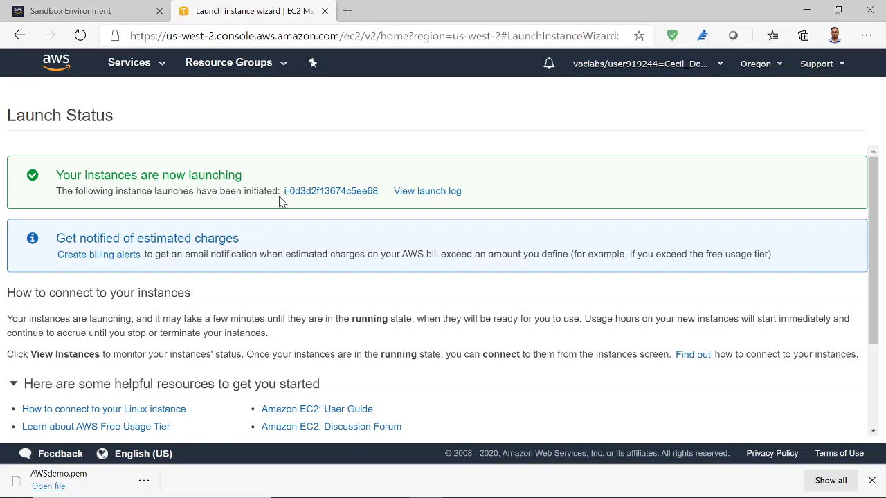
left_click(337, 197)
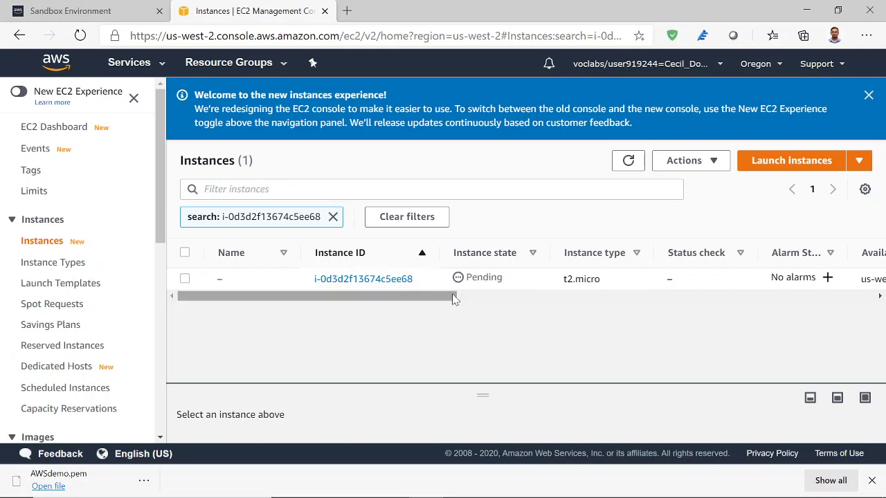
scroll(616, 274, "right", 5)
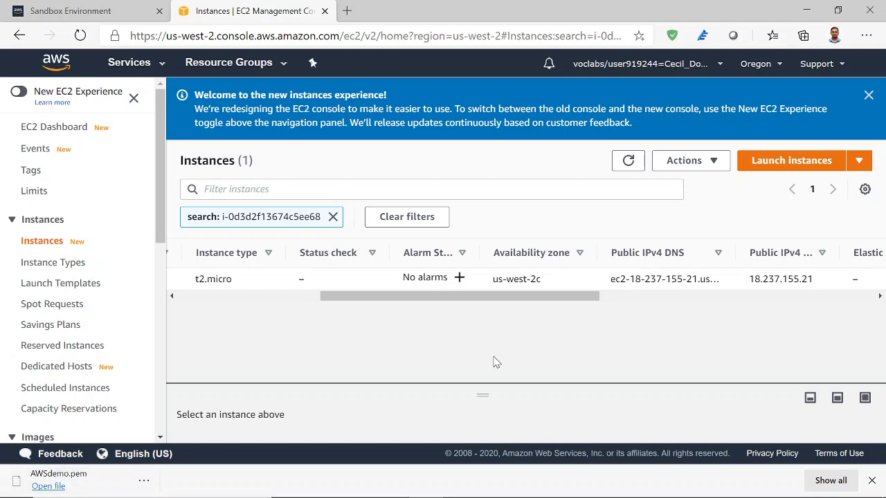
- Search the web for "putty generator" in a new browser tab and open the PuTTYgen Download site
left_click(348, 11)
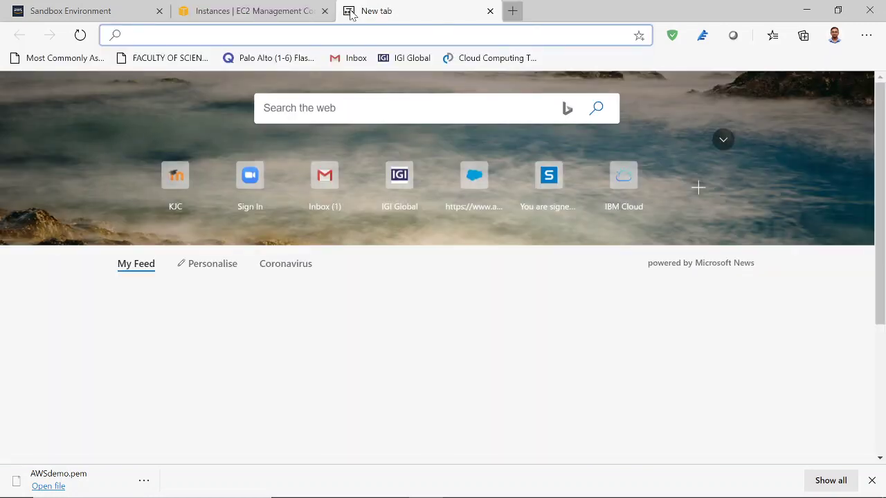
type("putty")
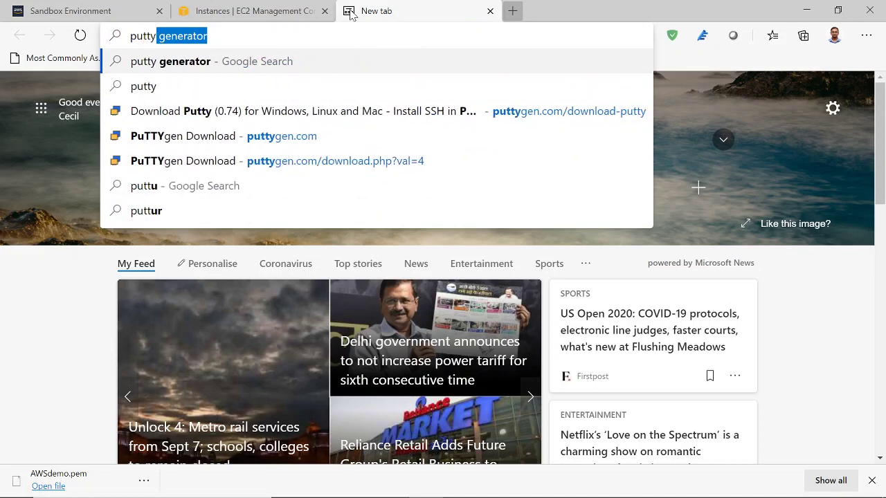
key("Return")
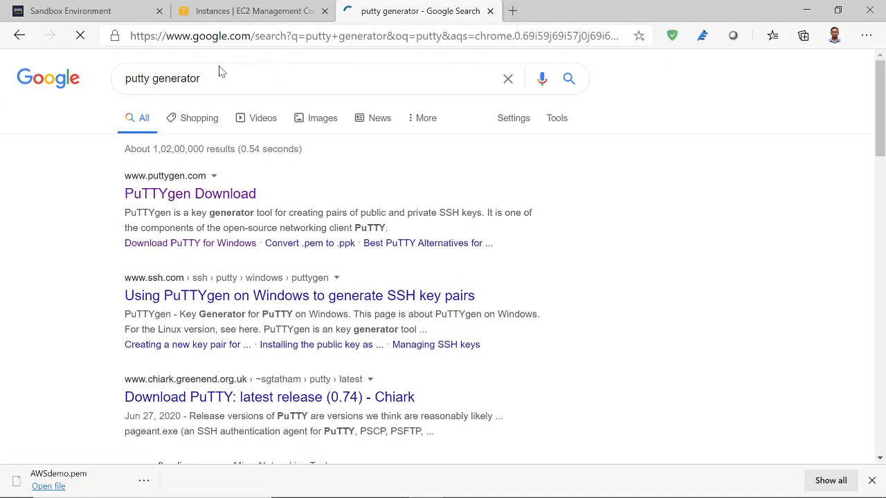
left_click(206, 199)
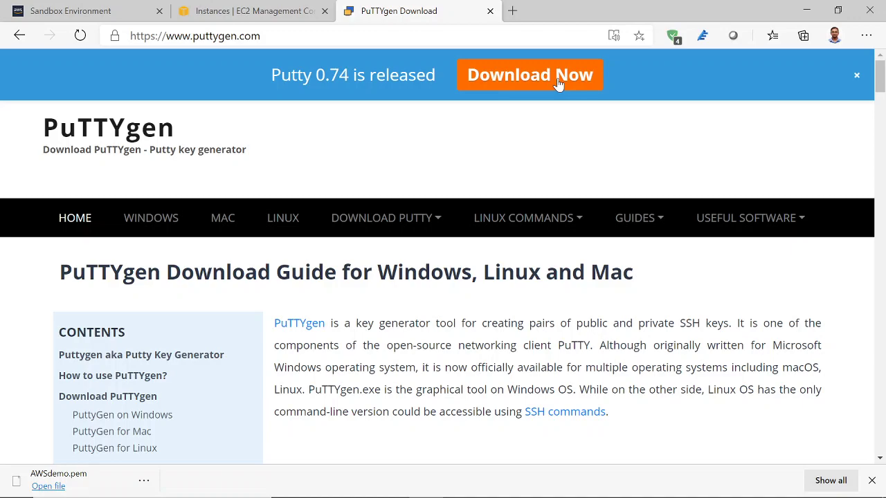
- Download the 64-bit Windows installer putty-64bit-0.74-installer.msi from the PuTTY download page
left_click(558, 83)
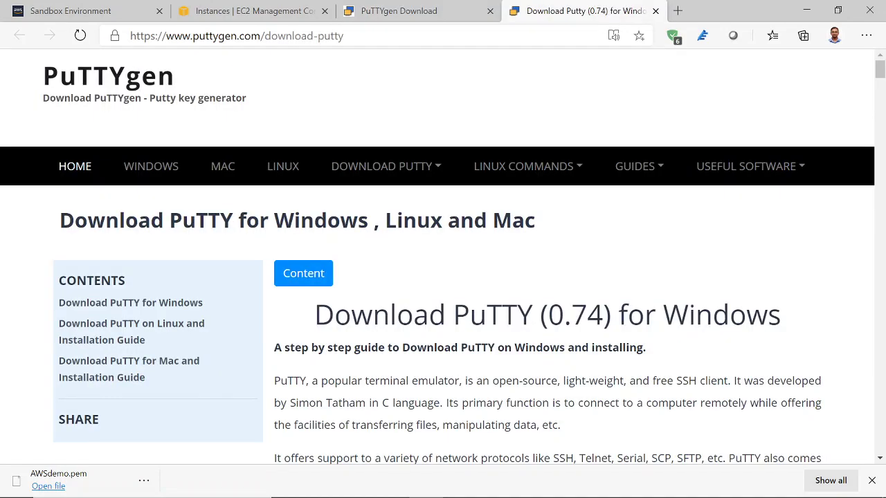
scroll(305, 322, "down", 15)
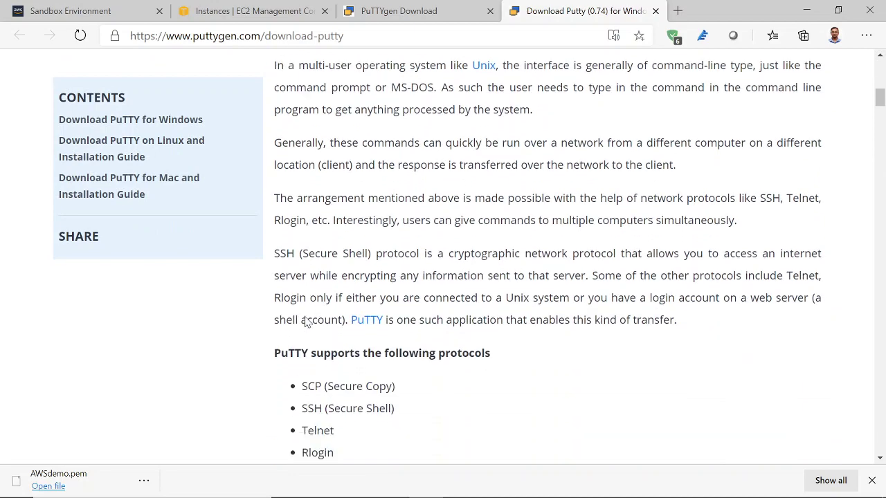
scroll(304, 321, "down", 2)
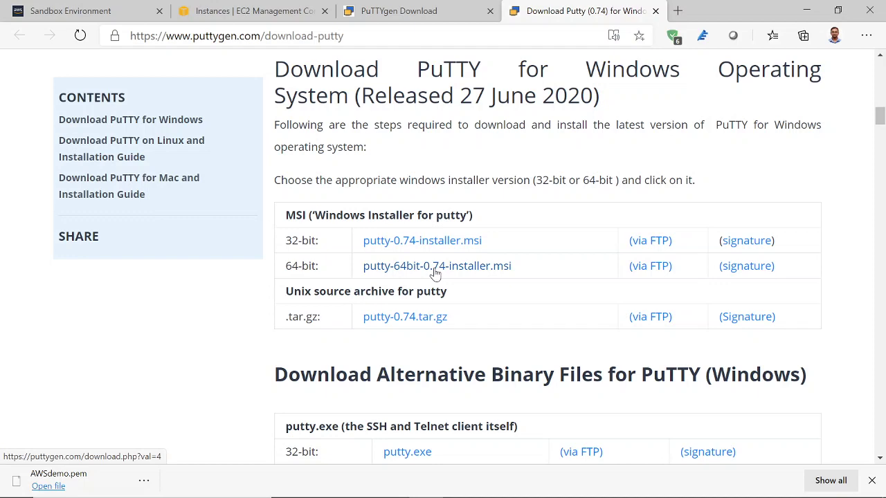
left_click(435, 272)
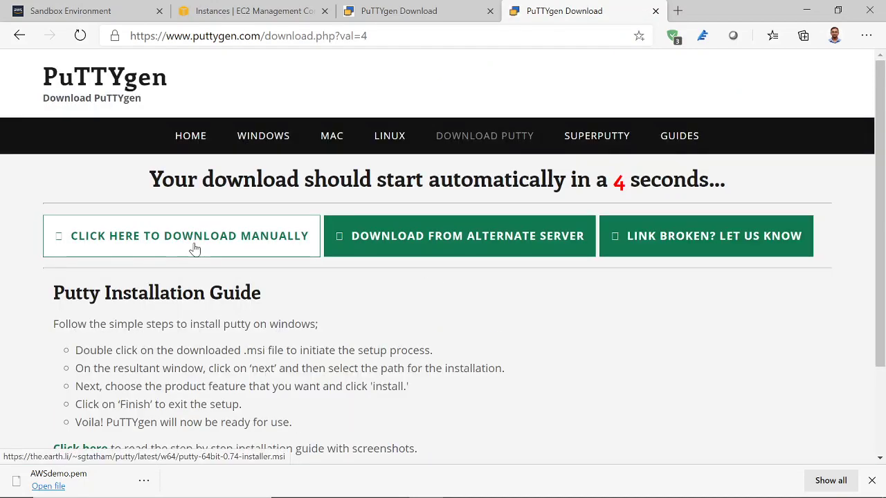
left_click(194, 249)
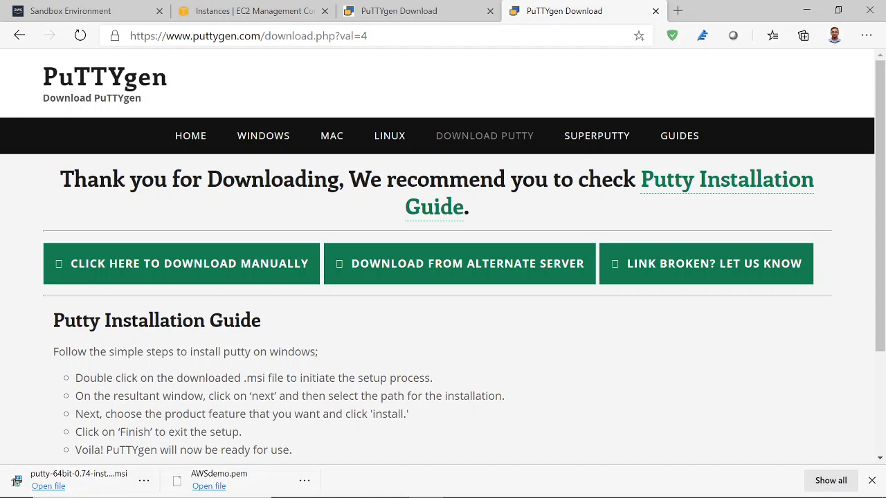
- Read through the PuTTYgen guide and the step-by-step instructions for installing PuTTY on Windows
scroll(346, 383, "down", 3)
scroll(346, 383, "up", 2)
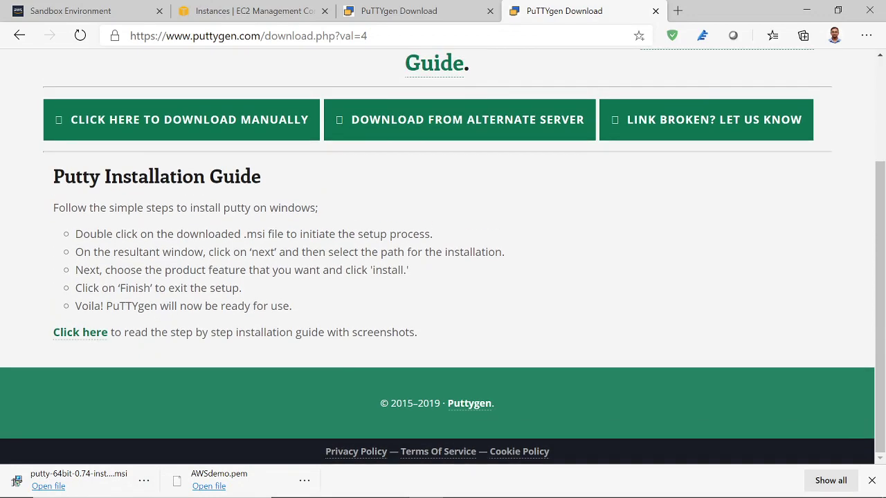
left_click(412, 14)
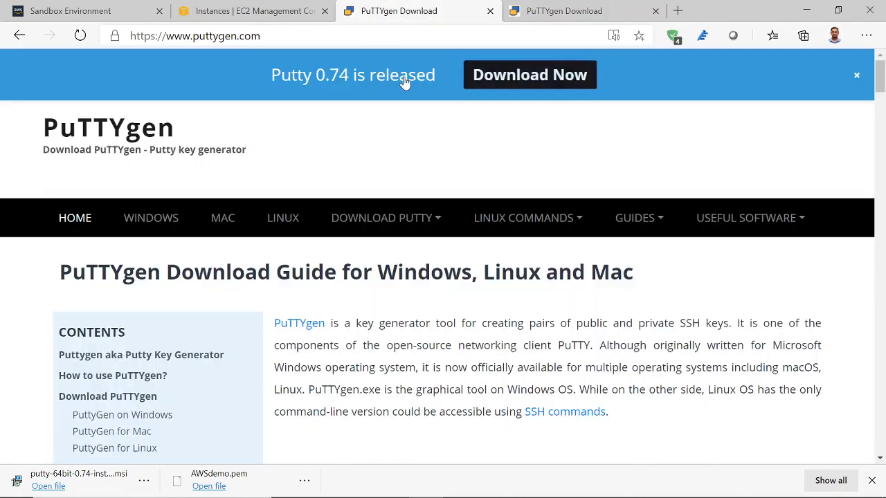
mouse_move(425, 314)
scroll(425, 315, "down", 15)
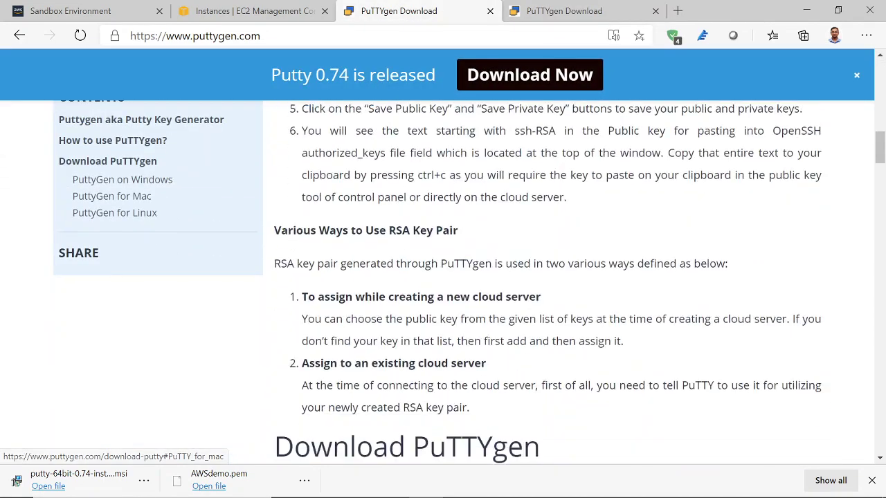
scroll(425, 312, "down", 15)
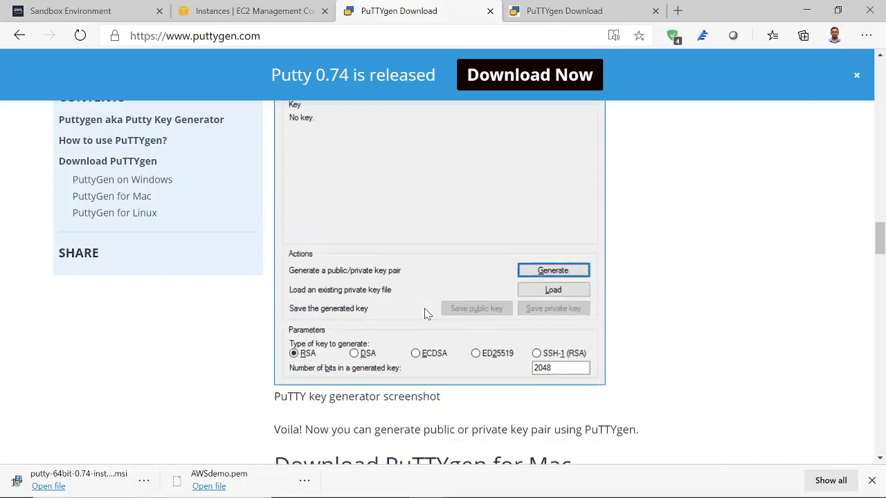
scroll(427, 314, "up", 2)
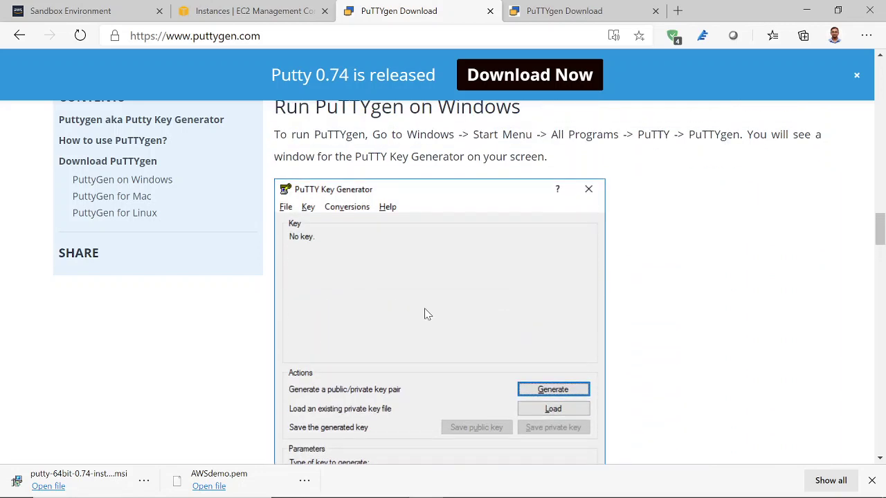
scroll(425, 315, "up", 4)
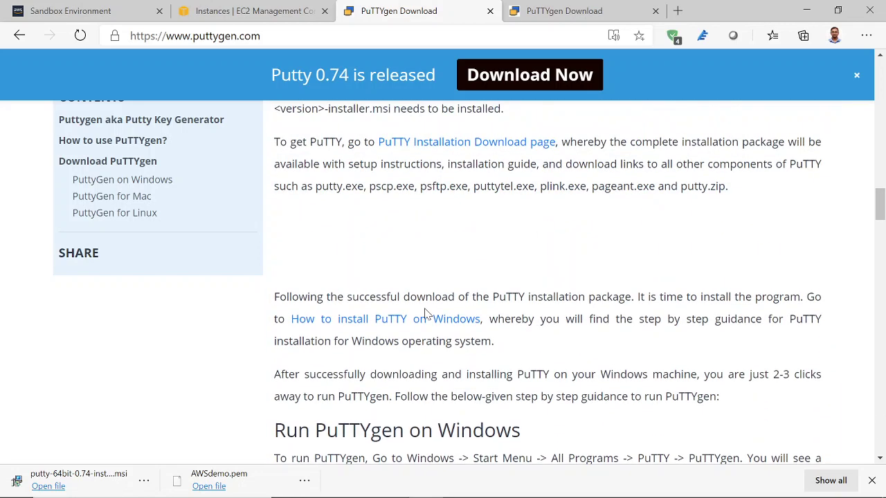
left_click(410, 324)
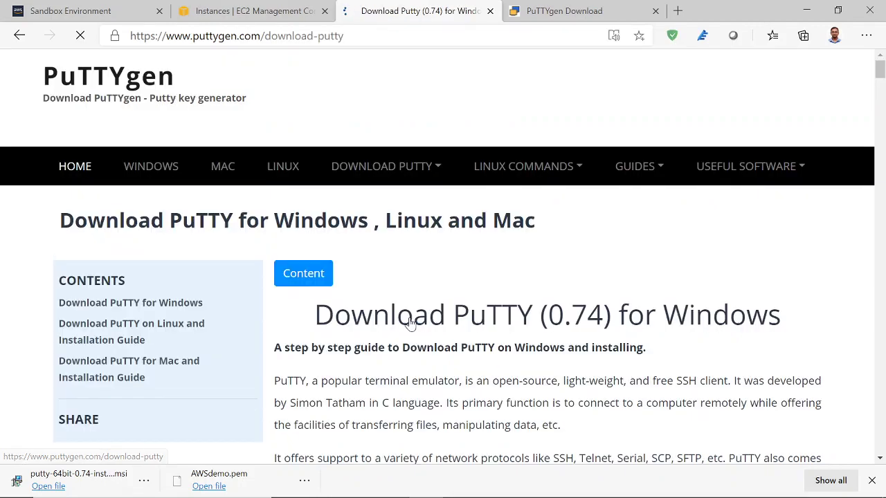
scroll(538, 340, "down", 10)
scroll(538, 340, "down", 15)
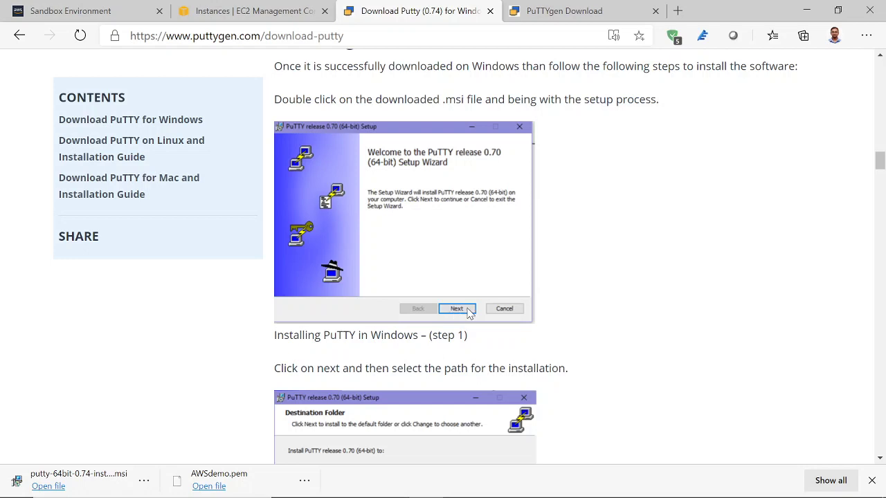
scroll(468, 313, "down", 3)
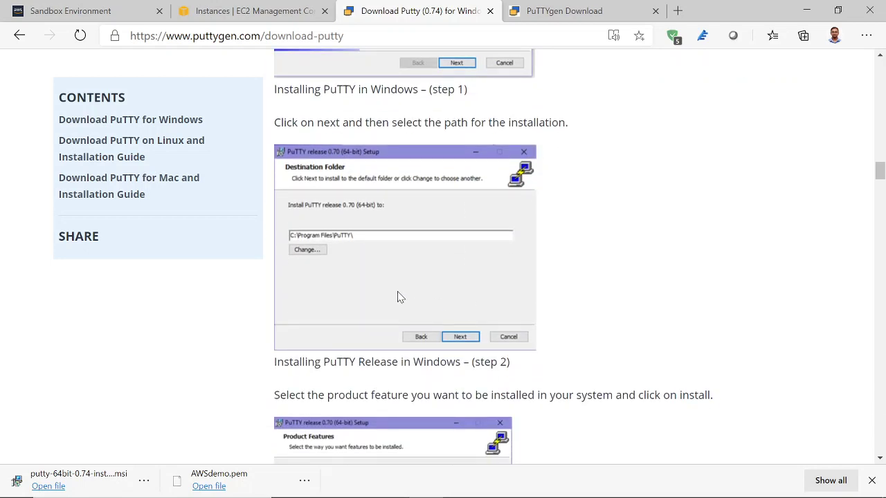
scroll(400, 297, "down", 4)
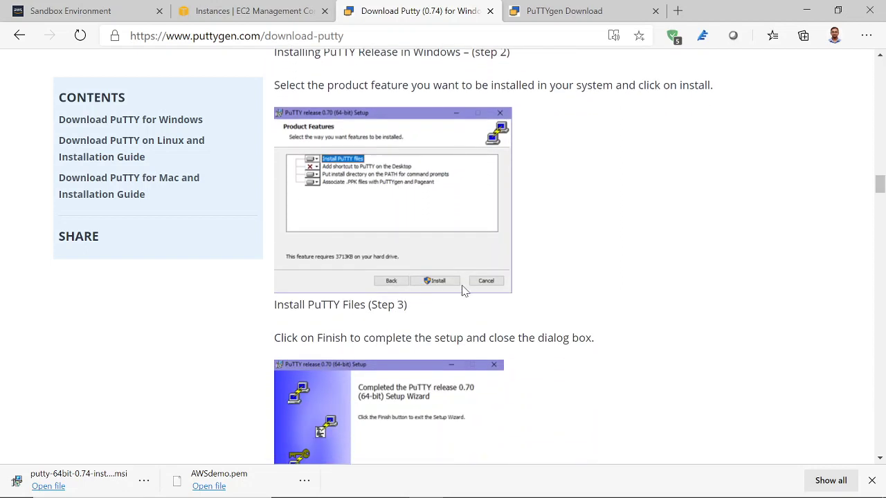
scroll(464, 290, "down", 3)
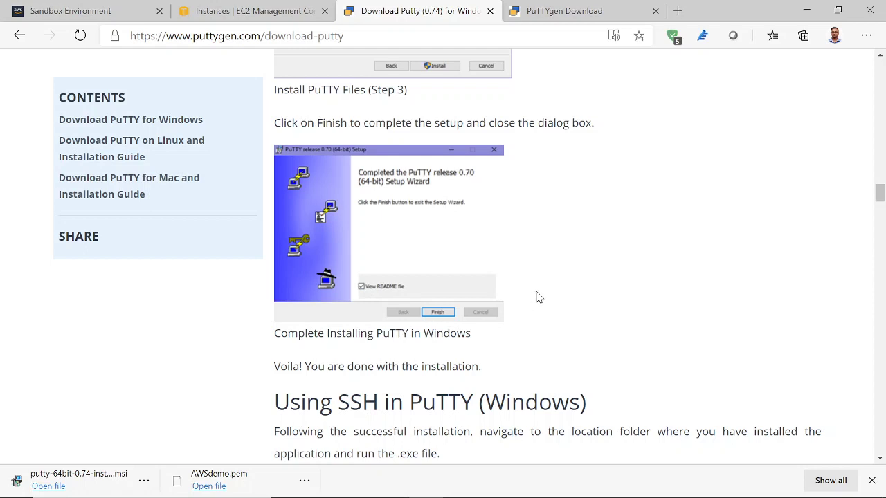
- Search Windows for "putty" and switch to the PuTTYgen app
key("super")
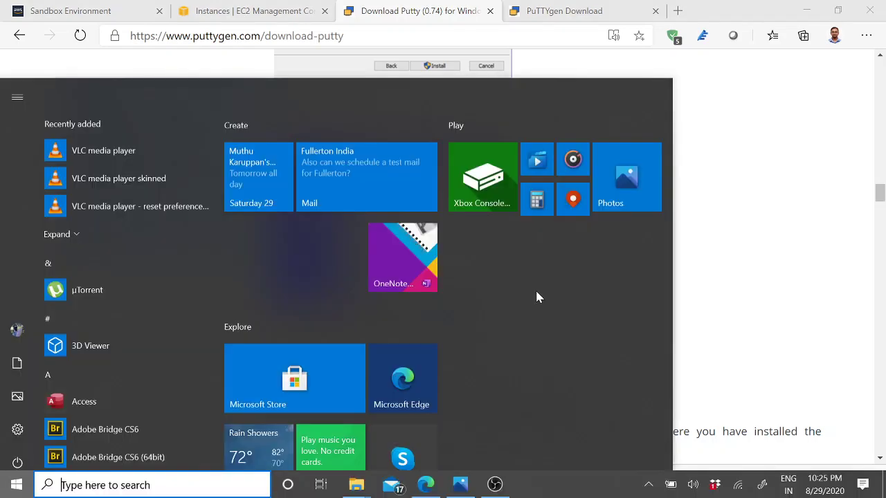
type("putty")
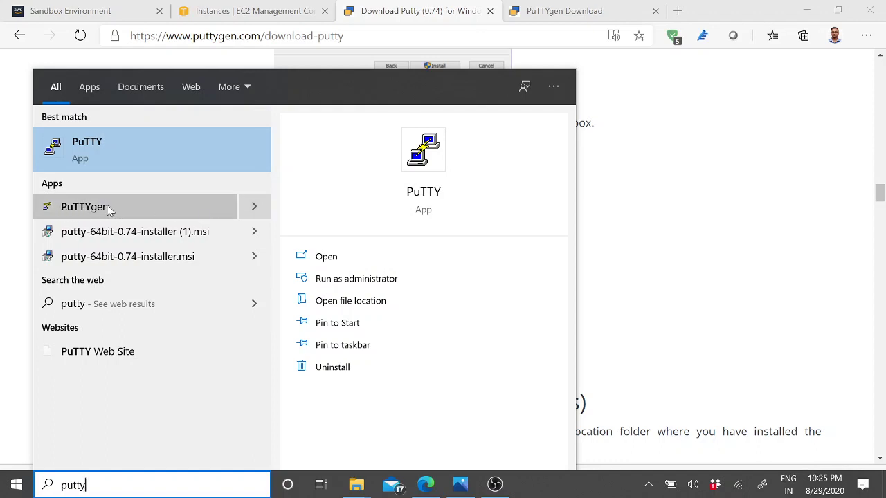
left_click(84, 206)
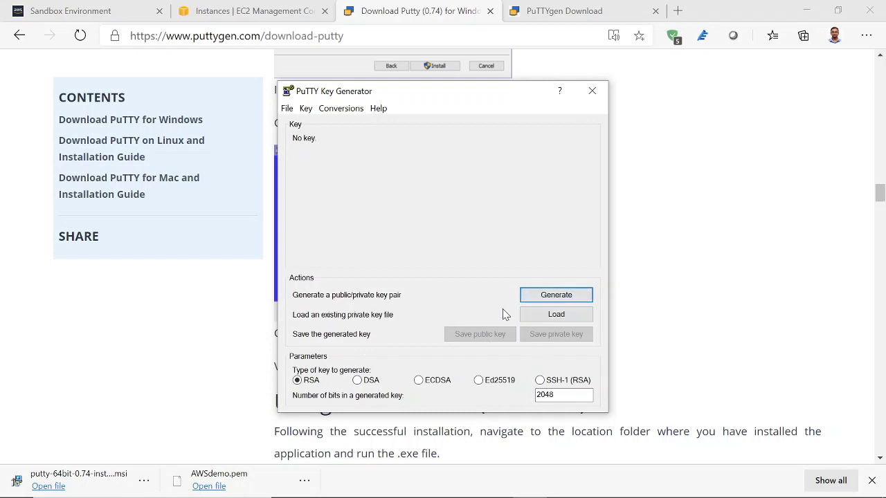
- Load the AWSdemo.pem key from the Downloads folder into PuTTYgen, showing all file types, and dismiss the import notice
left_click(558, 315)
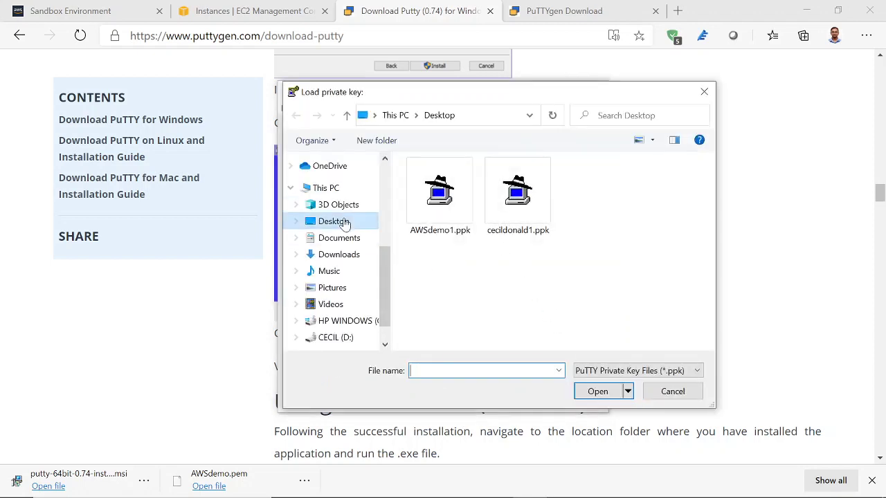
left_click(338, 256)
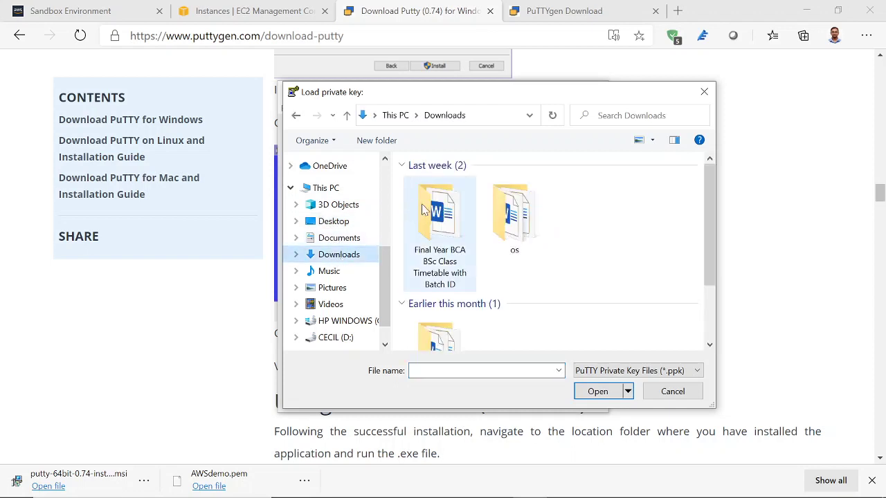
left_click(644, 371)
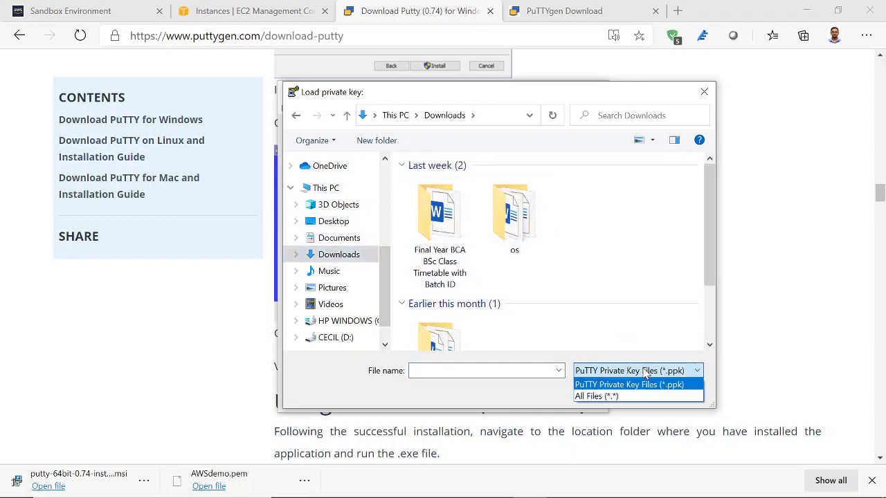
left_click(631, 396)
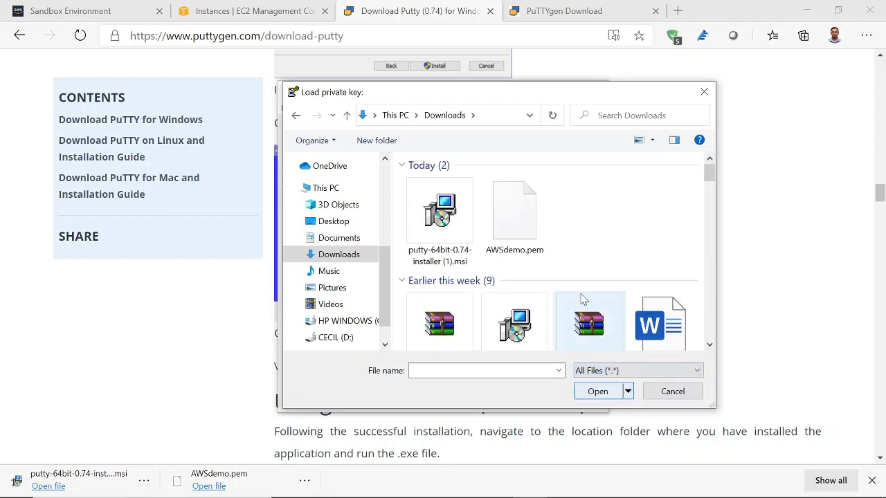
left_click(523, 225)
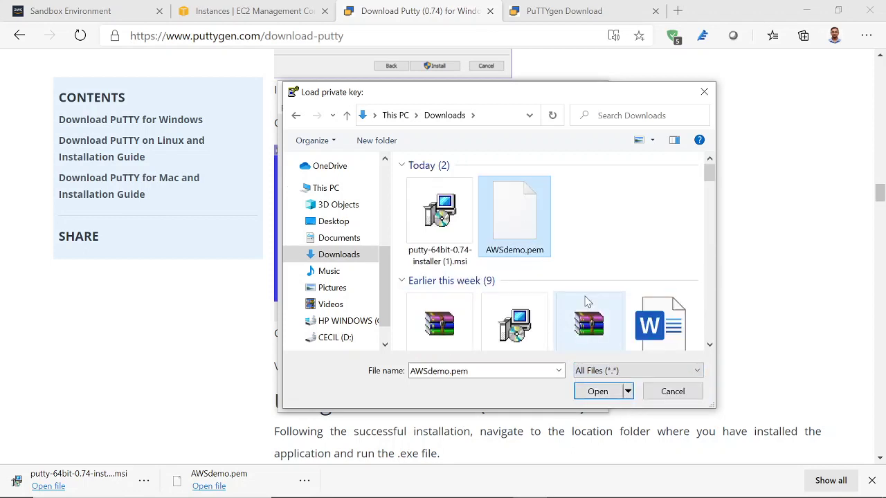
left_click(595, 392)
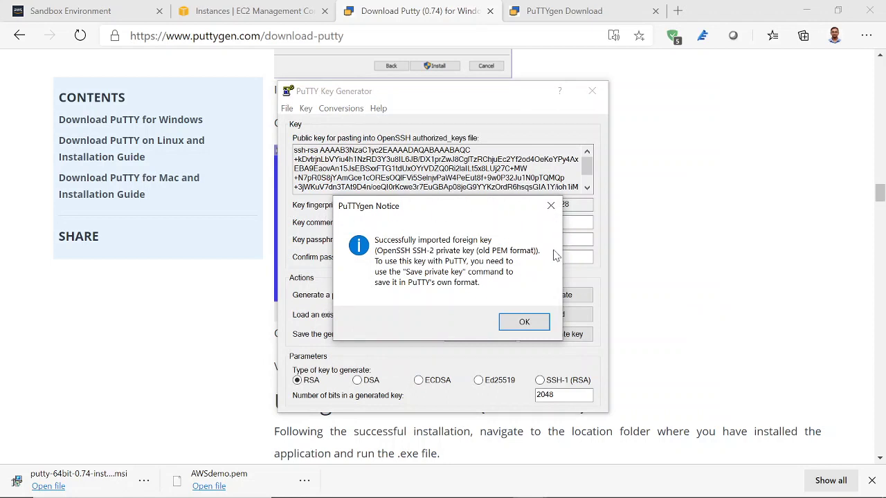
left_click(525, 323)
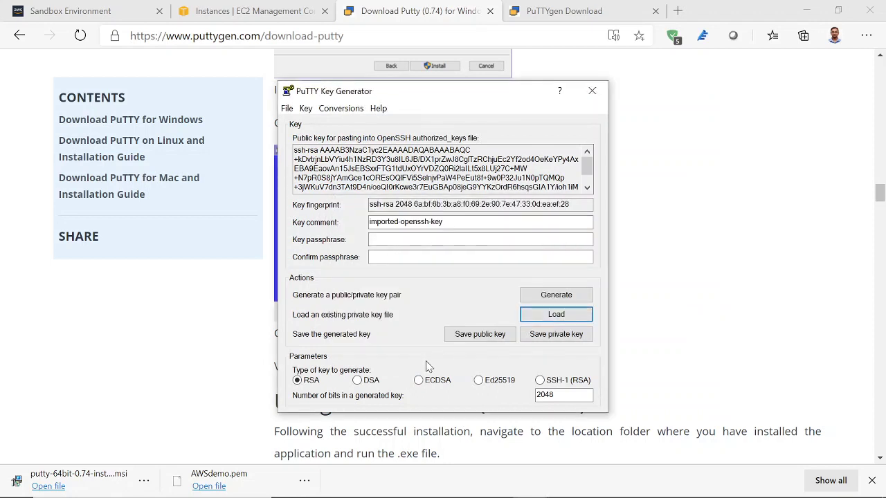
- Save the private key without a passphrase to the Desktop as AWSdemo and close PuTTYgen
left_click(556, 334)
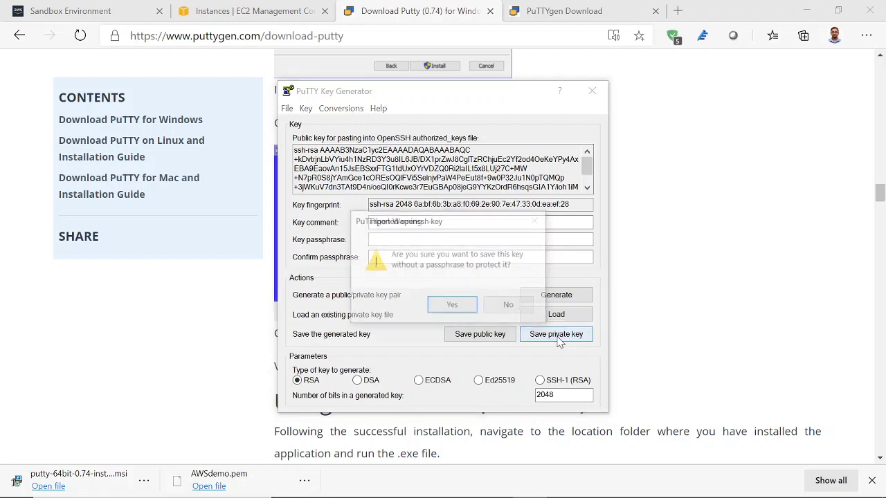
left_click(453, 308)
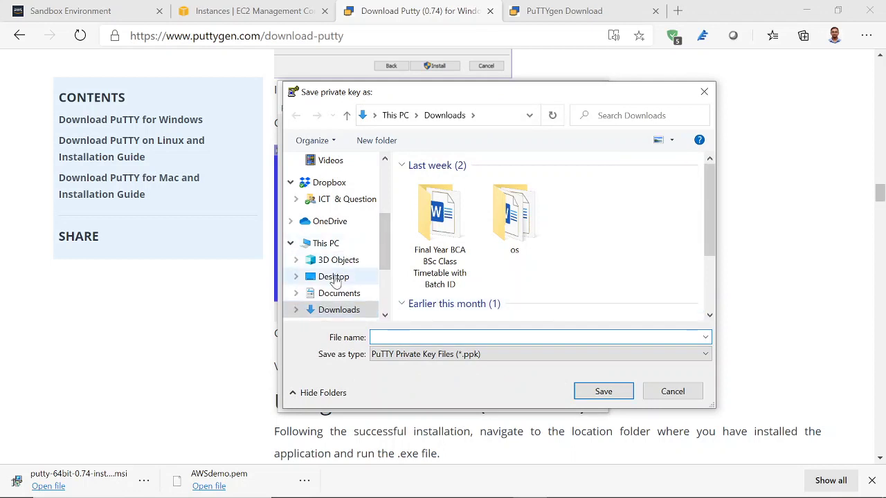
left_click(335, 277)
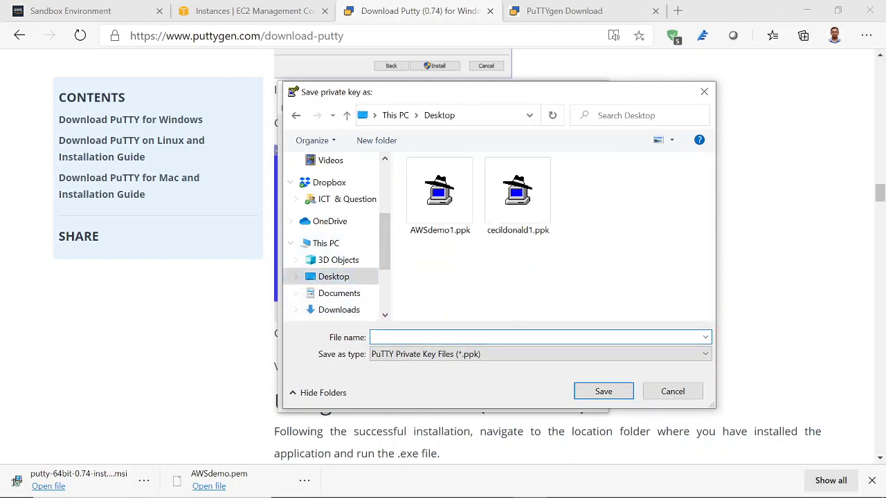
type("AWS")
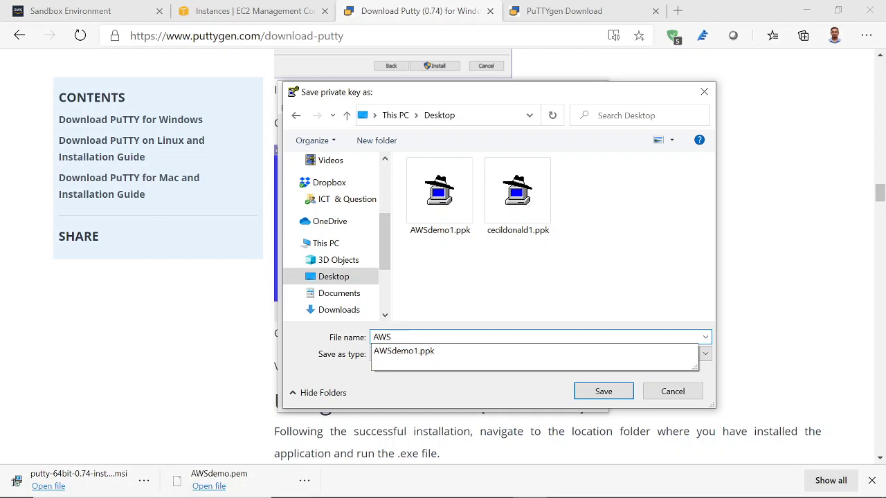
type("demo")
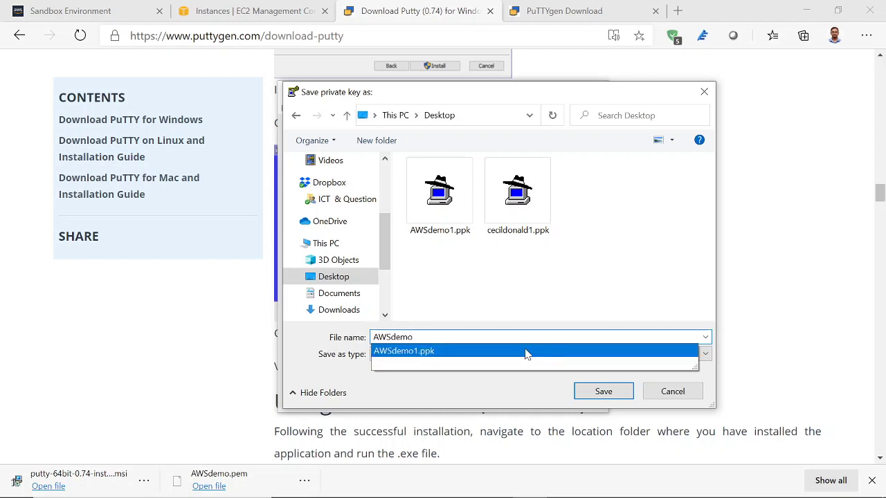
left_click(620, 400)
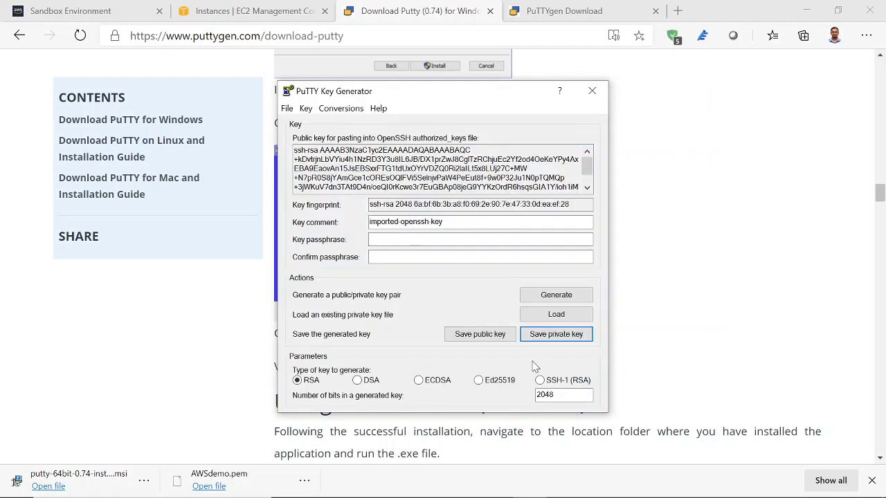
left_click(592, 92)
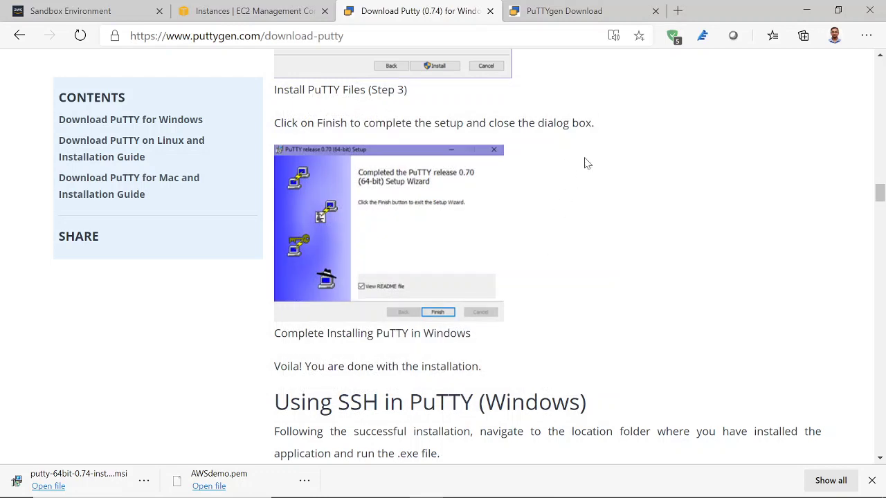
- Switch to the EC2 Instances page and copy the public IPv4 address of the running t2.micro instance
left_click(256, 11)
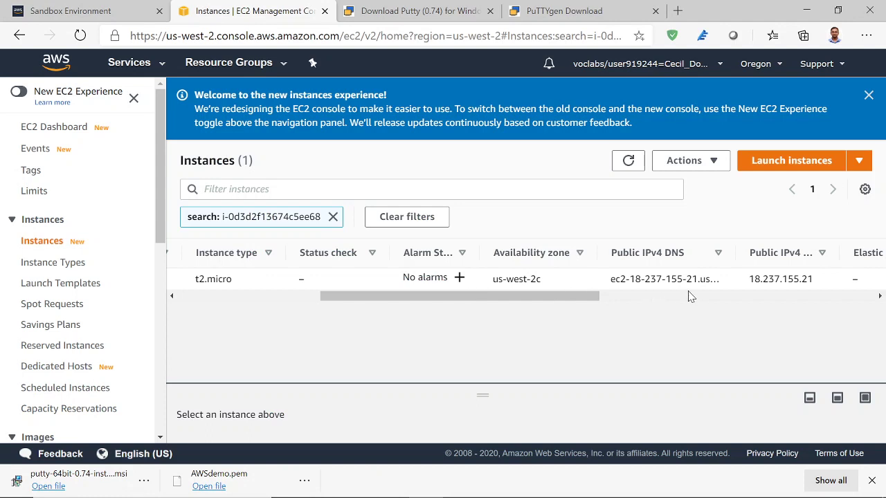
scroll(389, 286, "left", 3)
scroll(390, 286, "left", 3)
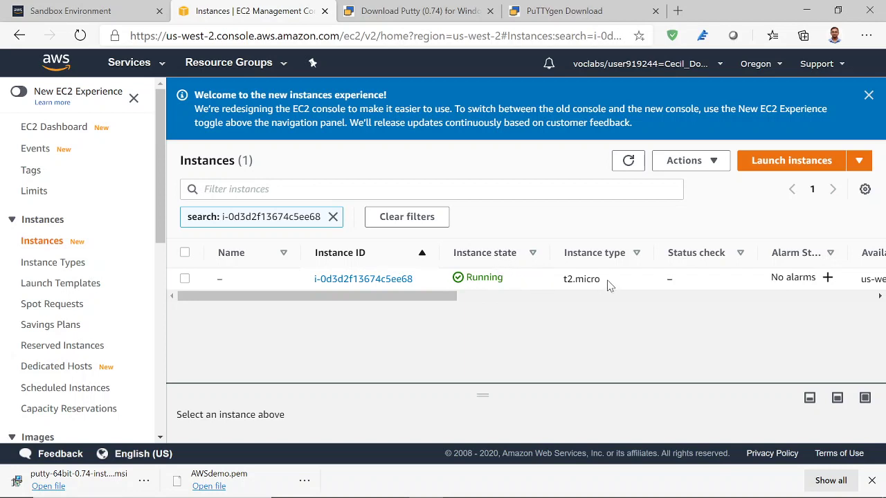
scroll(622, 285, "right", 3)
scroll(621, 284, "right", 5)
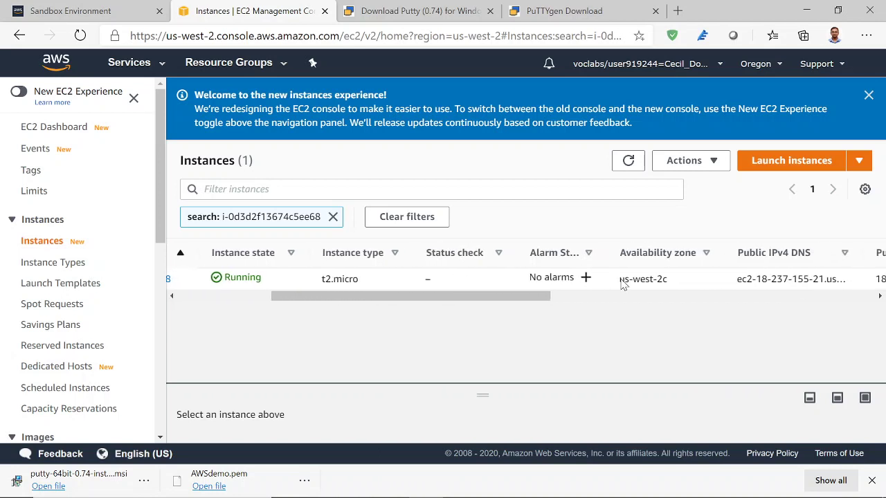
scroll(523, 277, "right", 2)
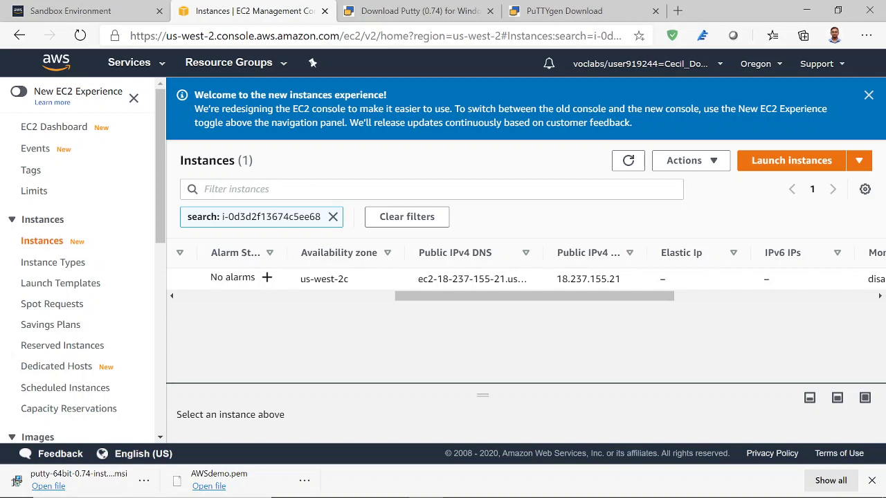
left_click_drag(621, 279, 558, 284)
key("ctrl+c")
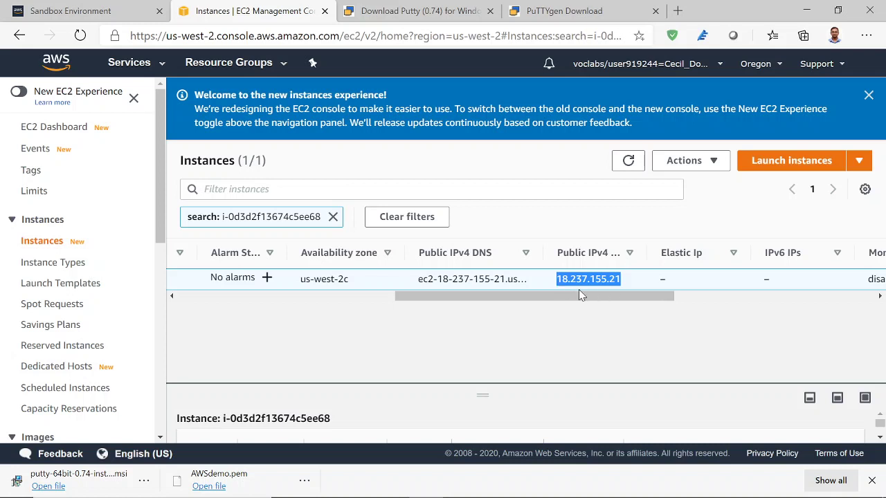
left_click(808, 11)
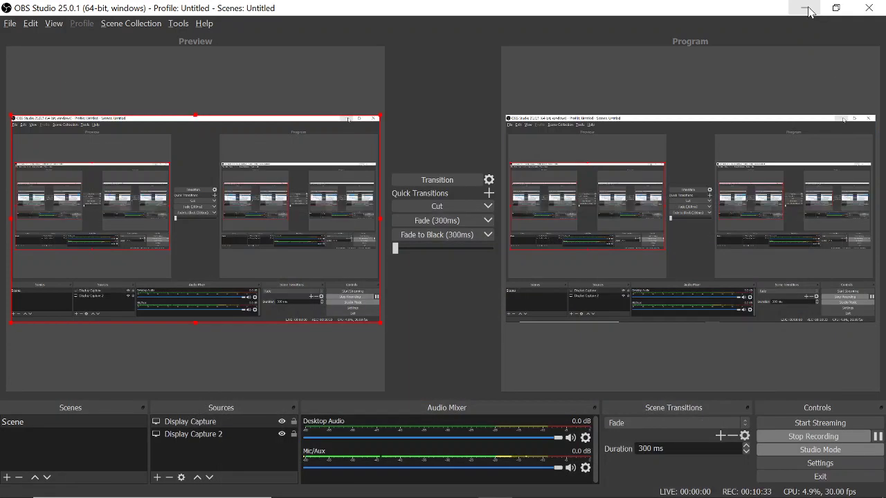
left_click(808, 8)
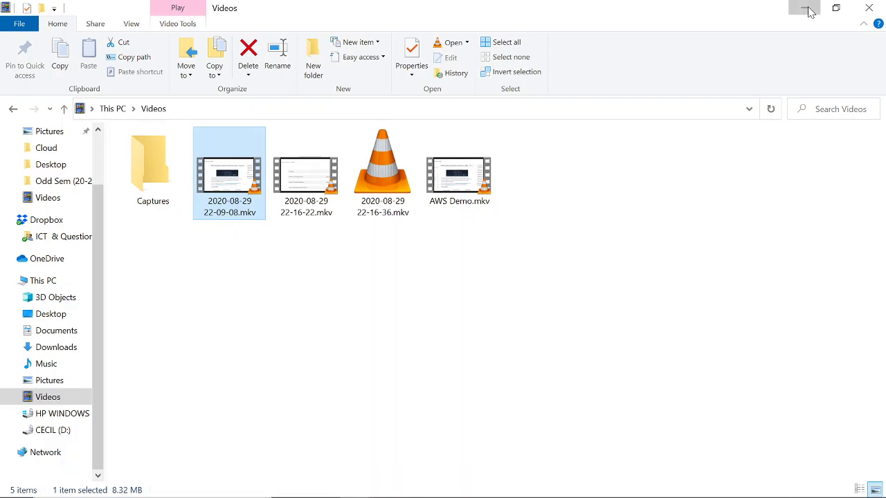
left_click(808, 10)
left_click(809, 11)
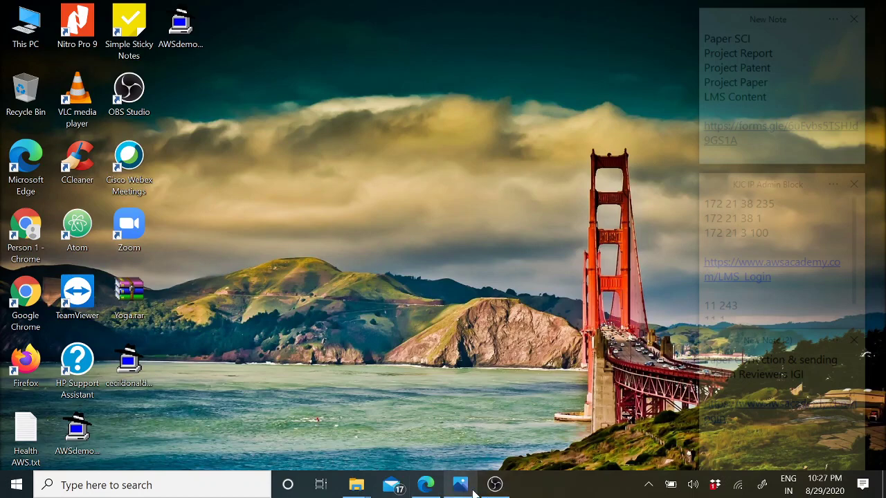
left_click(427, 485)
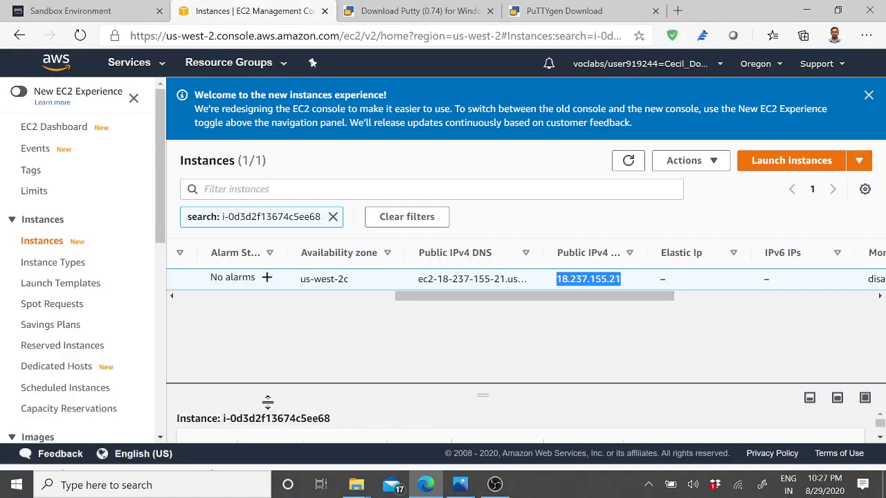
- Search Windows for "putty", switch to the PuTTY app and enter the copied address 18.237.155.21 as the host
key("super")
type("putty")
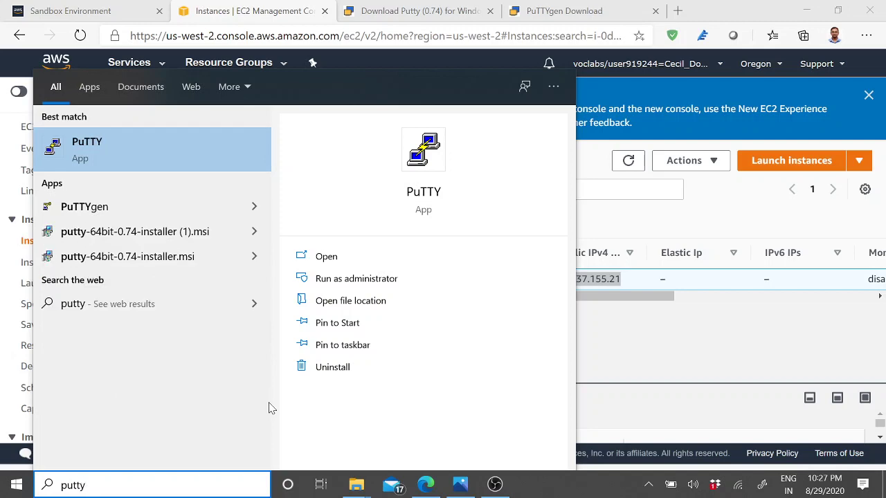
key("Return")
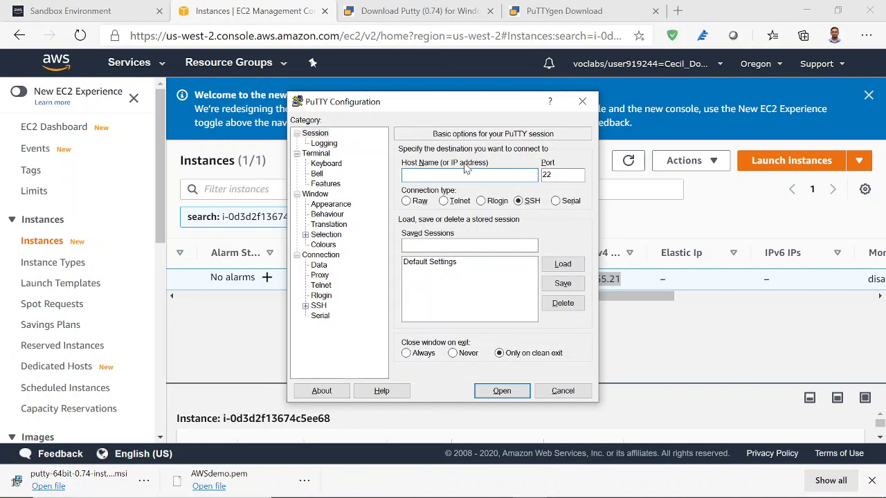
key("ctrl+v")
- Set AWSdemo.ppk from the Desktop as the private key file for SSH authentication
left_click(318, 306)
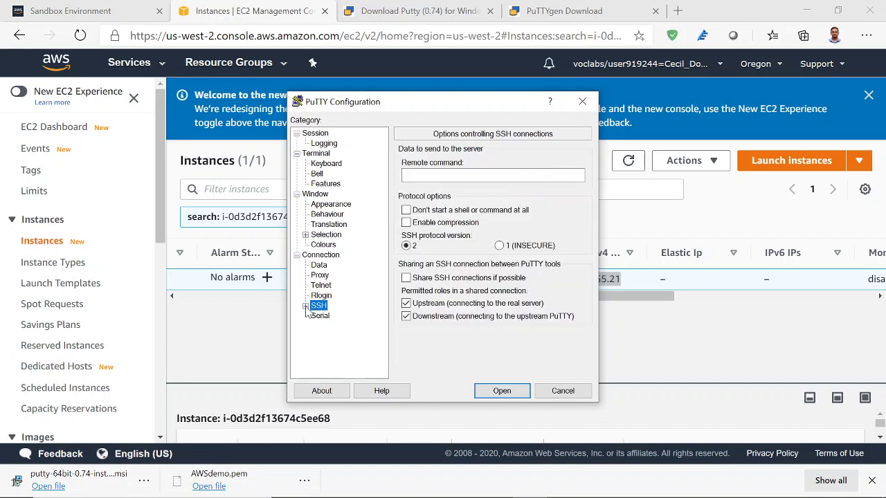
left_click(306, 306)
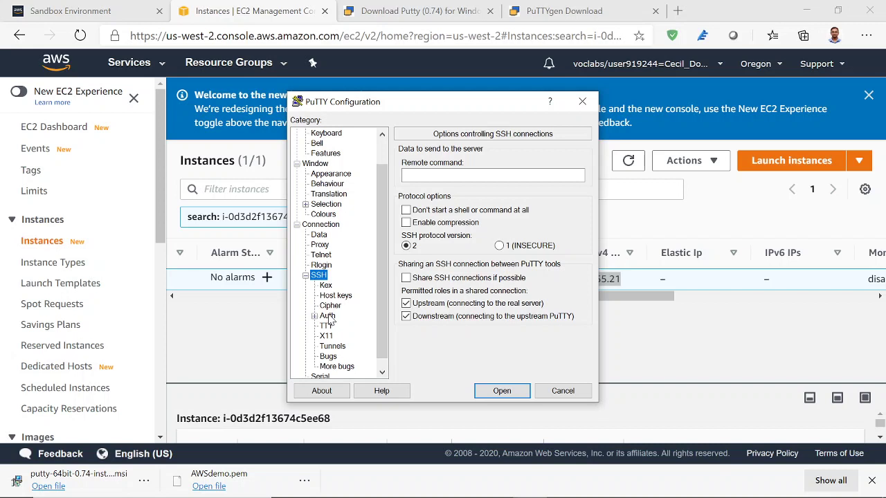
left_click(328, 316)
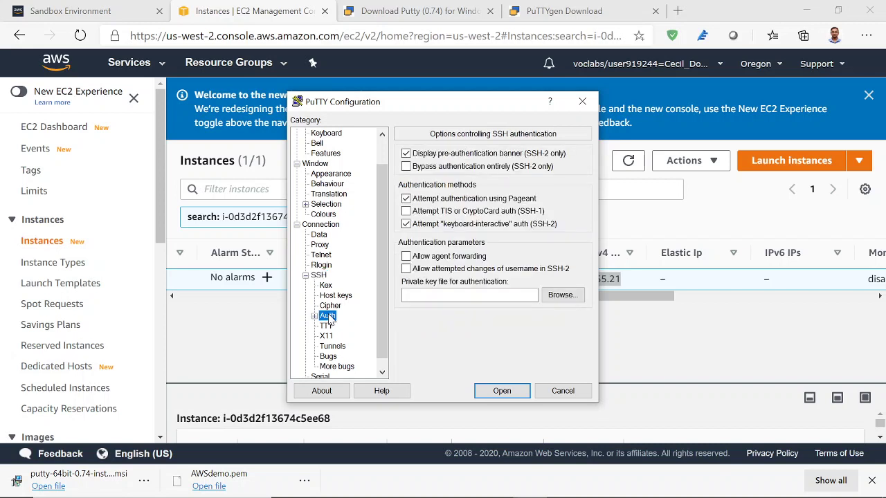
left_click(563, 295)
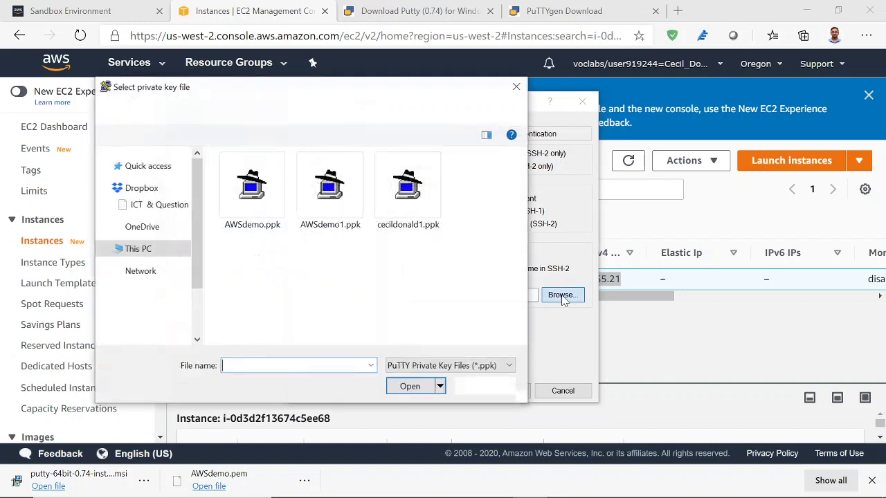
left_click(250, 208)
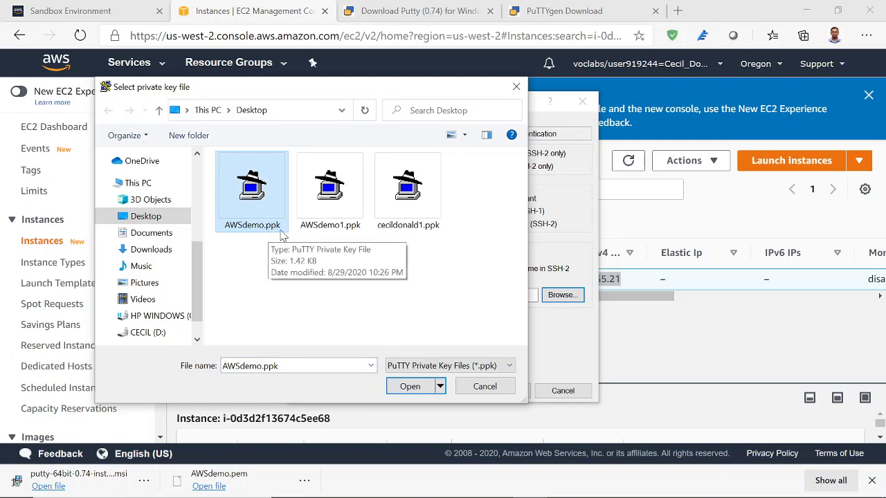
left_click(410, 388)
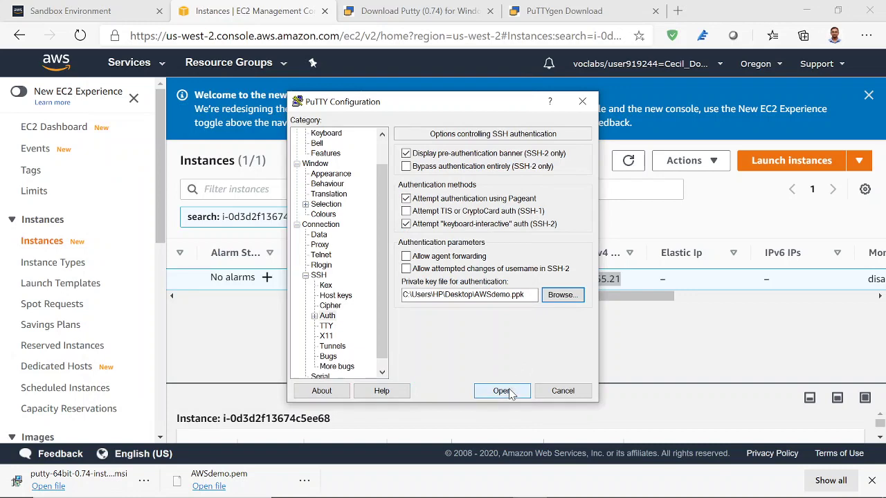
- Open the SSH connection, accept and cache the server's host key, and log in as ec2-user
left_click(501, 391)
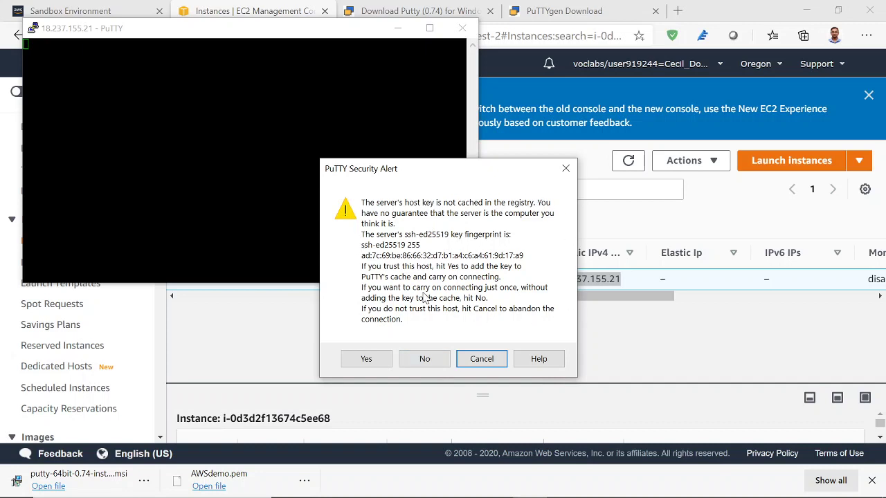
left_click(367, 360)
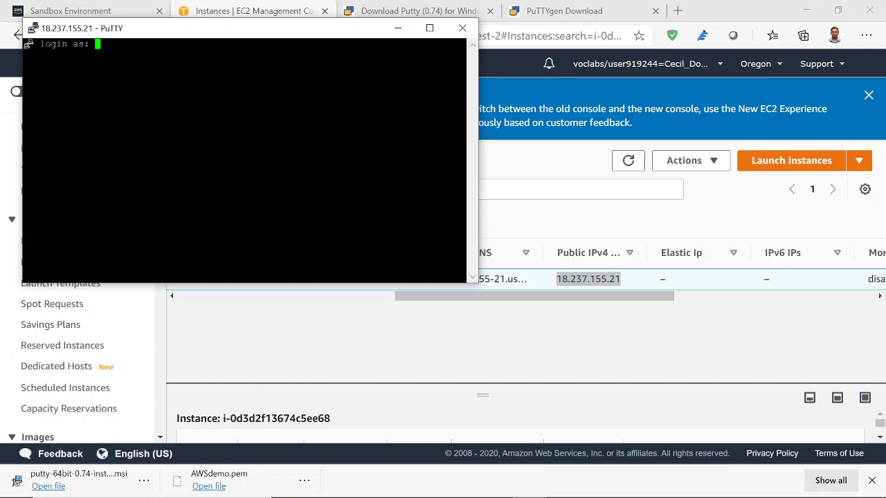
type("ec2-user")
key("Return")
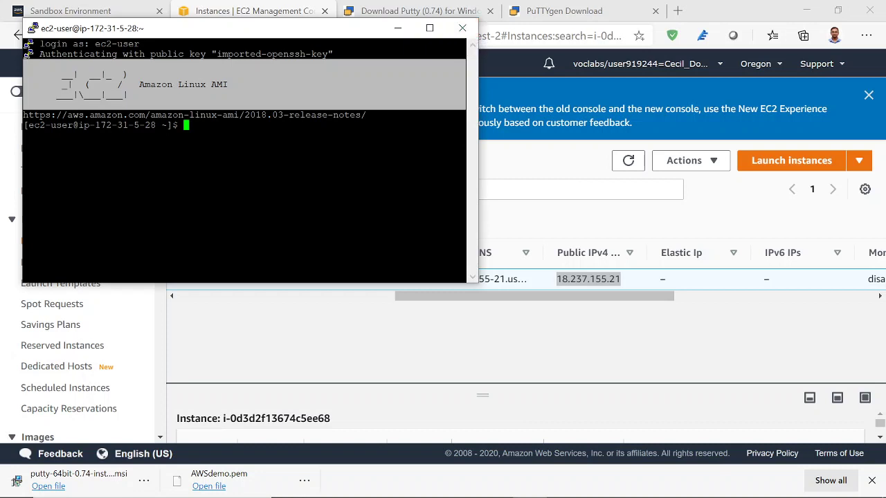
- Copy the instance's public IPv4 address from the EC2 Instances page and load 18.237.155.21 in a new browser tab
left_click(678, 11)
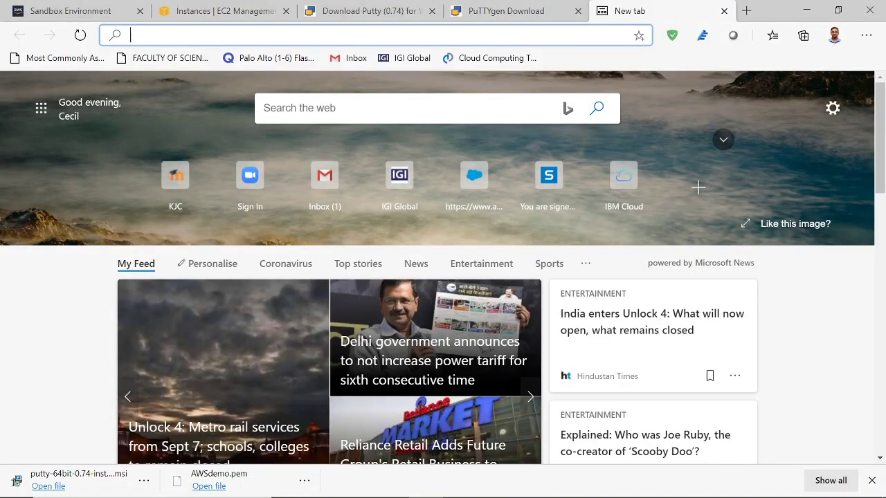
type("__| __|_ ) _| ( / Amazon Linux AMI ___|\\___|___|")
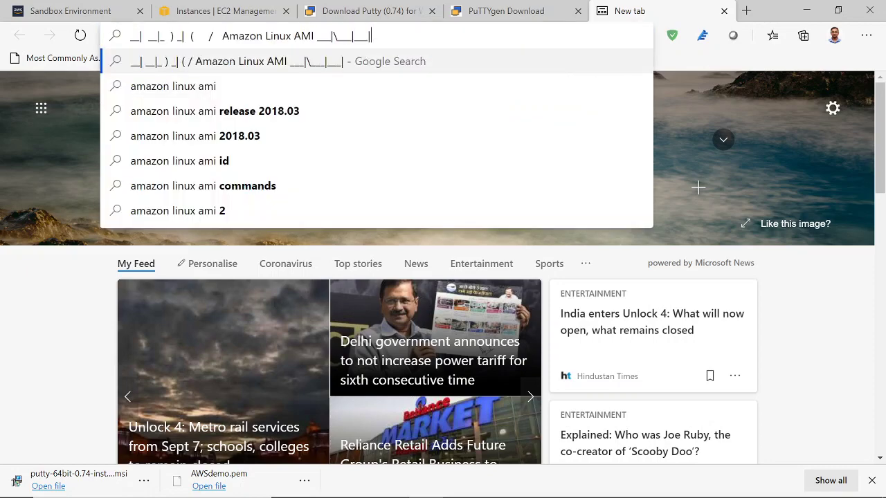
key("Escape")
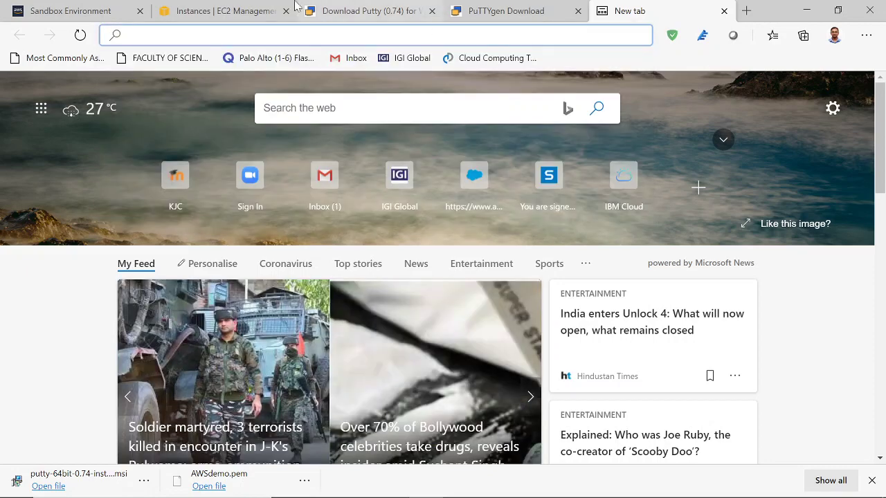
left_click(214, 10)
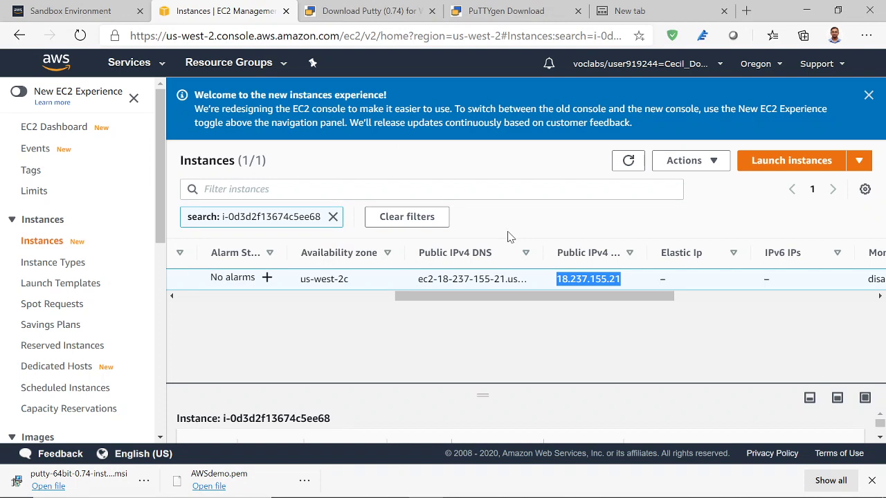
left_click(654, 10)
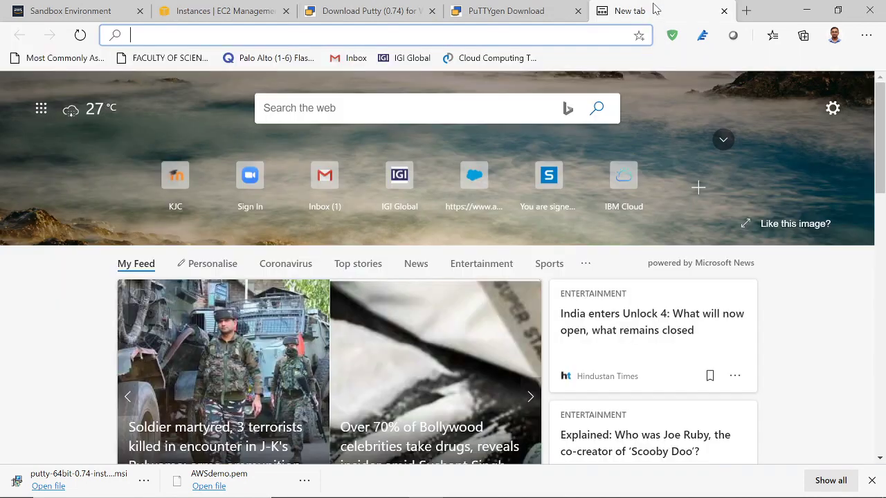
key("ctrl+v")
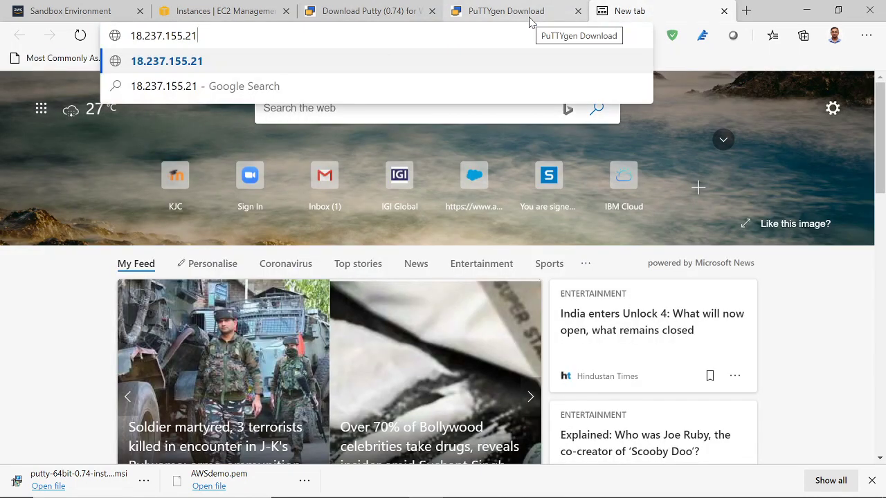
key("Return")
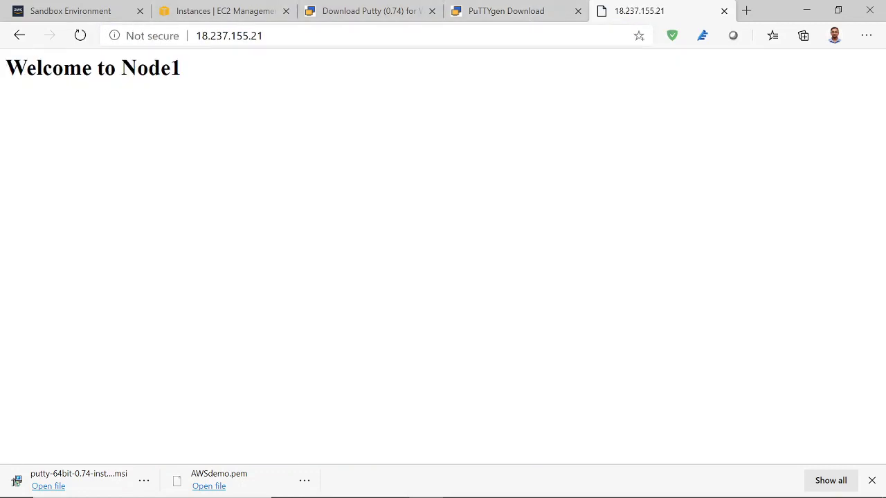
left_click_drag(6, 68, 185, 76)
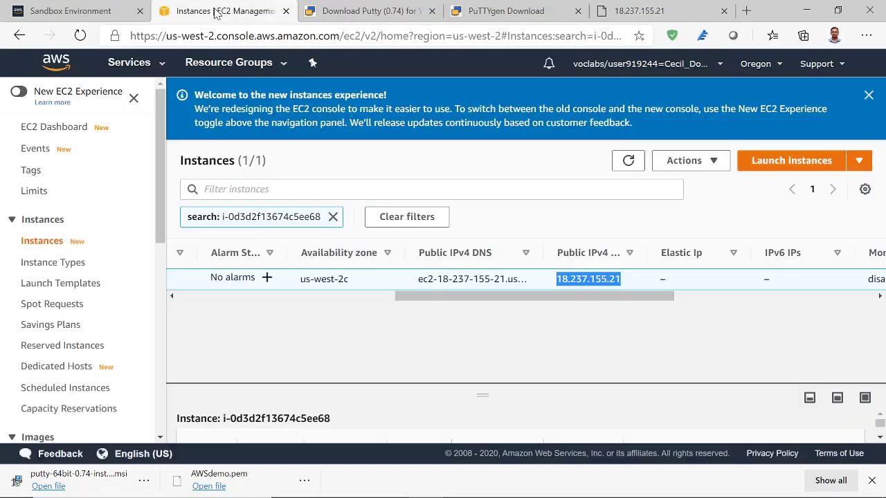
- Return to the EC2 Instances page, stop the running t2.micro instance and confirm the stop
left_click(216, 11)
left_click_drag(554, 299, 418, 296)
scroll(418, 296, "left", 5)
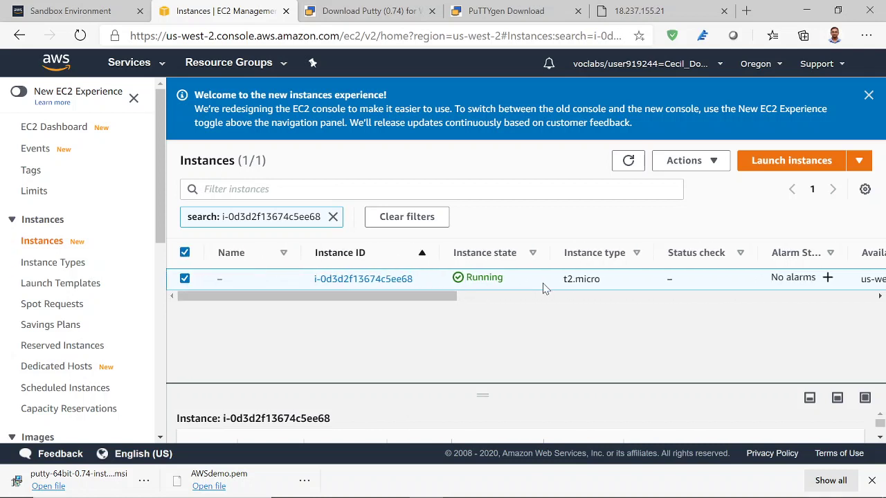
scroll(543, 288, "right", 5)
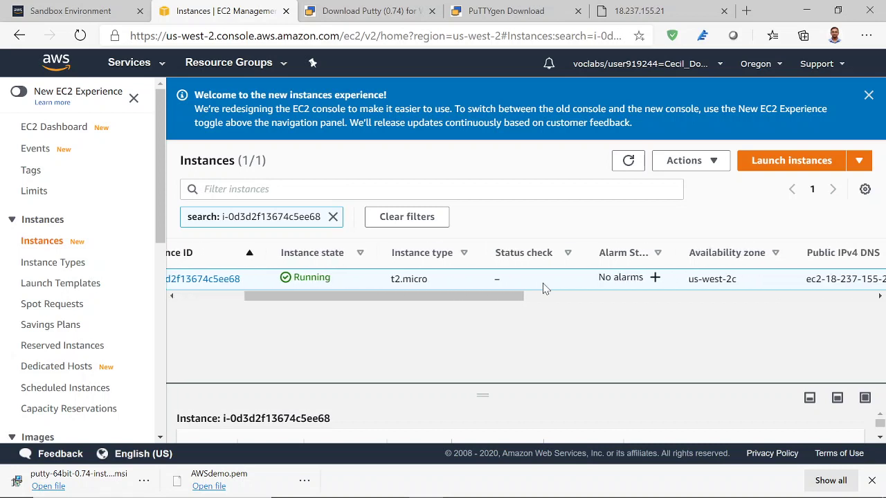
scroll(543, 288, "right", 1)
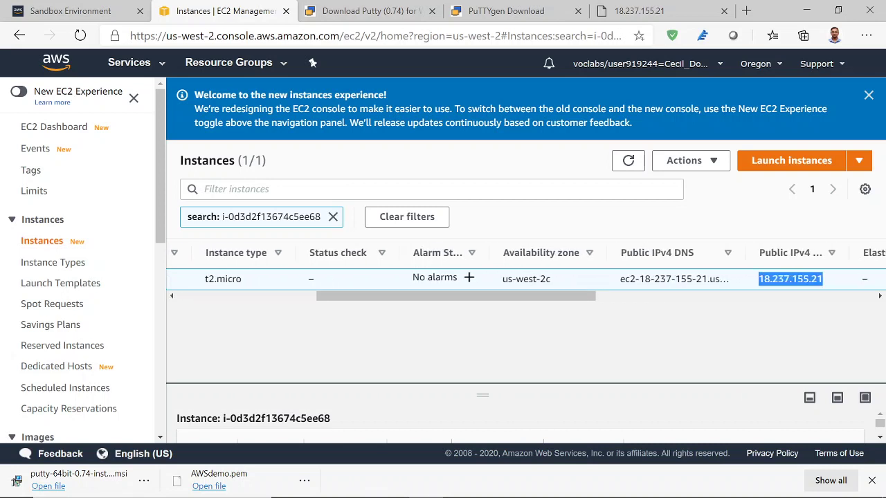
scroll(544, 288, "left", 6)
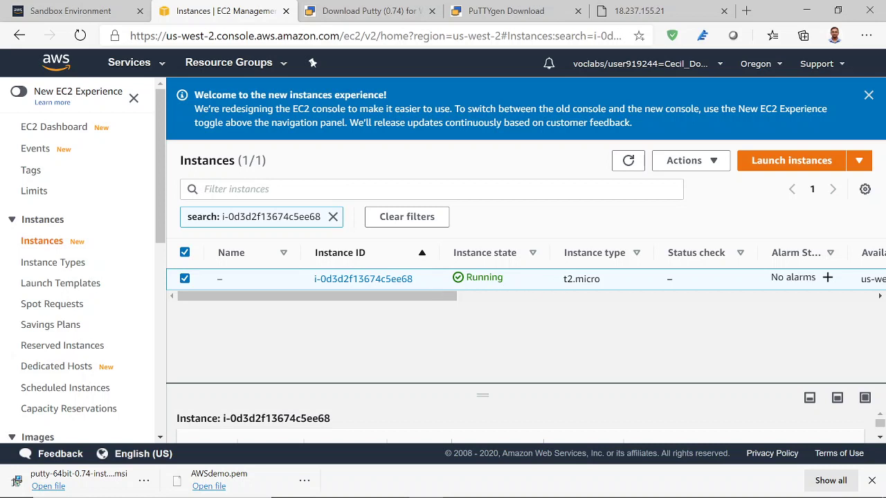
right_click(584, 285)
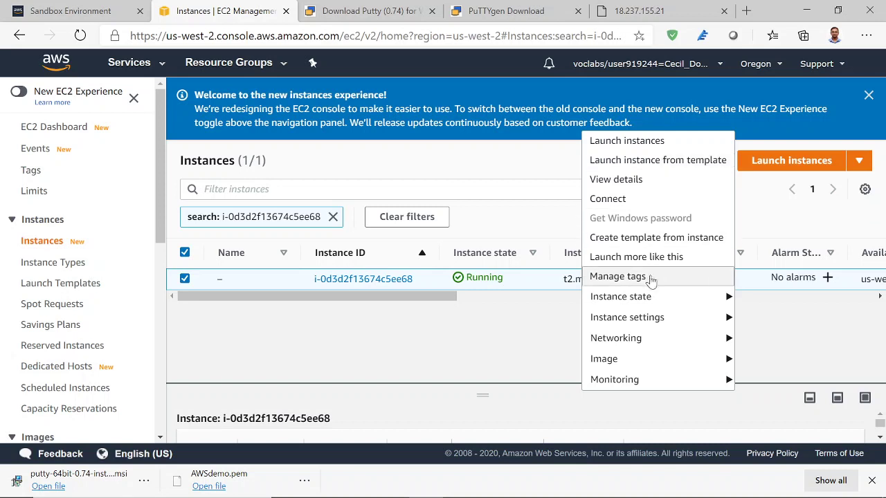
mouse_move(649, 299)
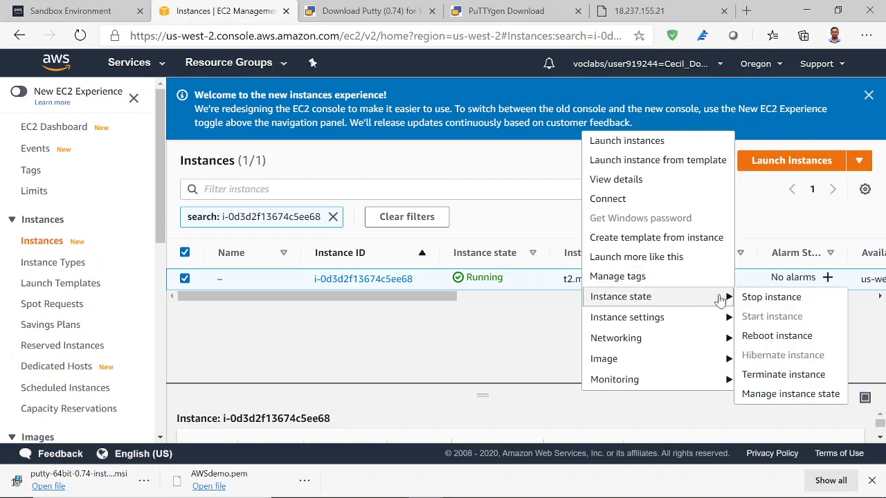
left_click(759, 299)
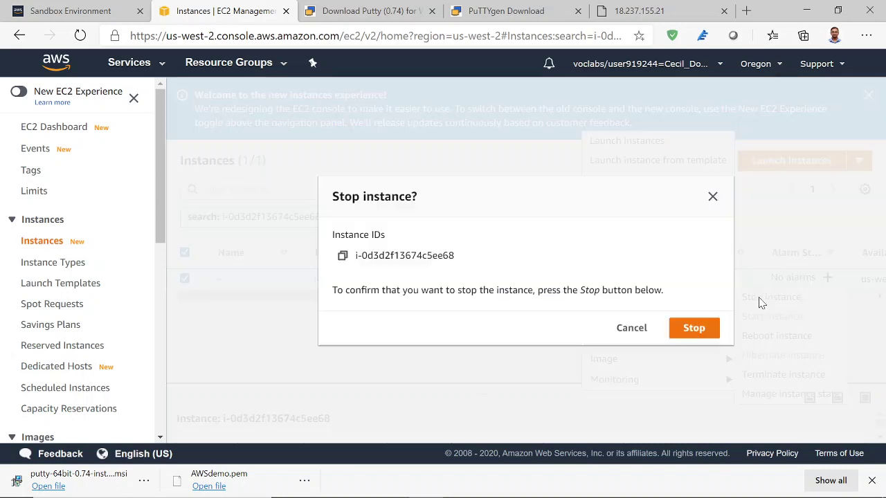
left_click(694, 328)
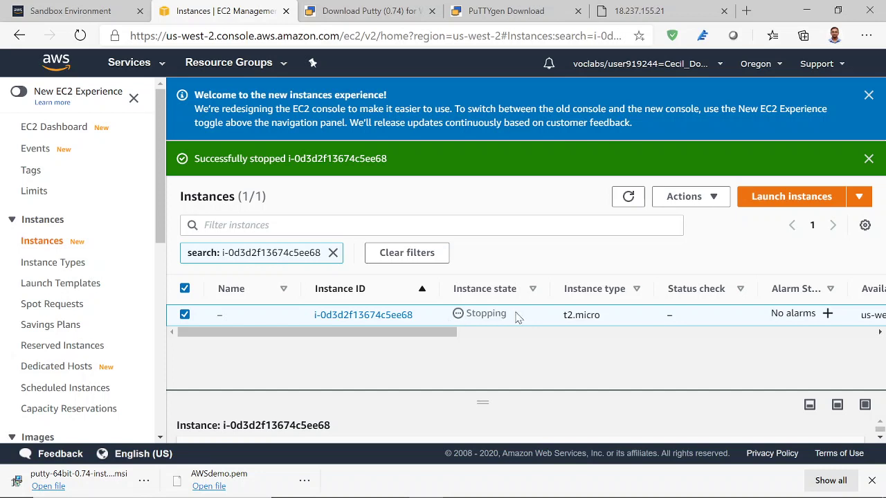
- Reload the web page at 18.237.155.21, then replace its tab with a fresh one and load the same address there
left_click(650, 12)
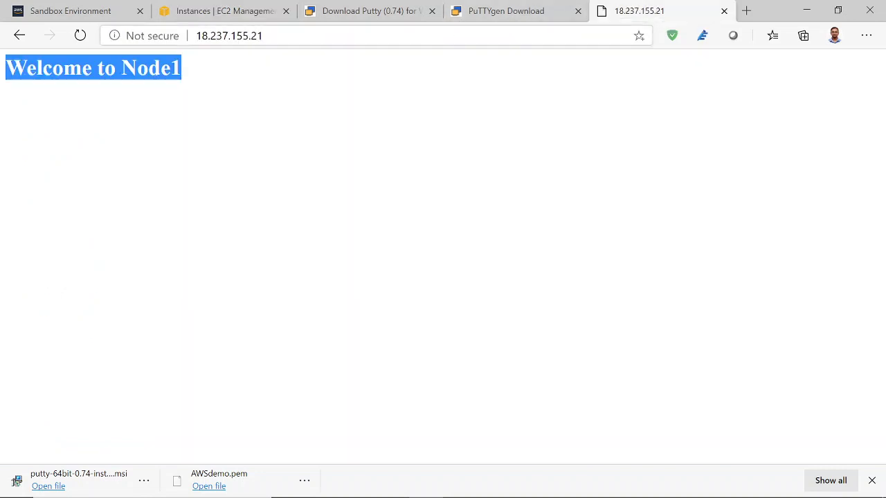
key("ctrl+l")
key("ctrl+c")
key("Return")
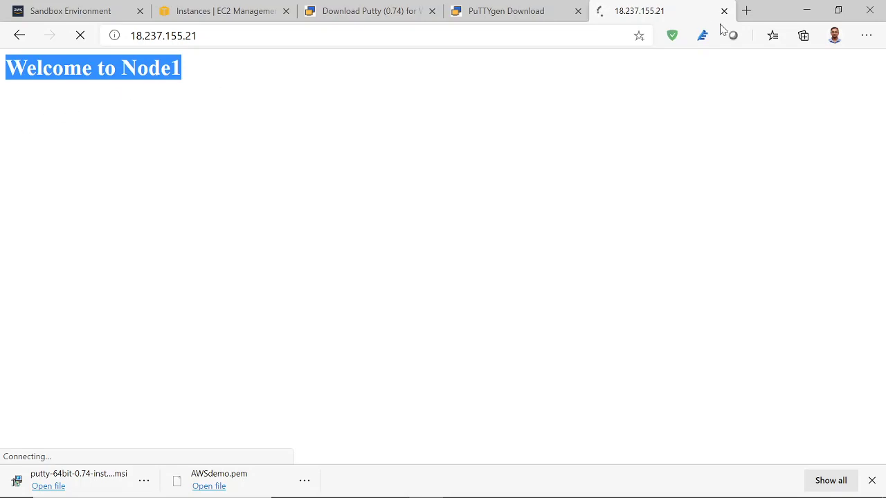
left_click(748, 16)
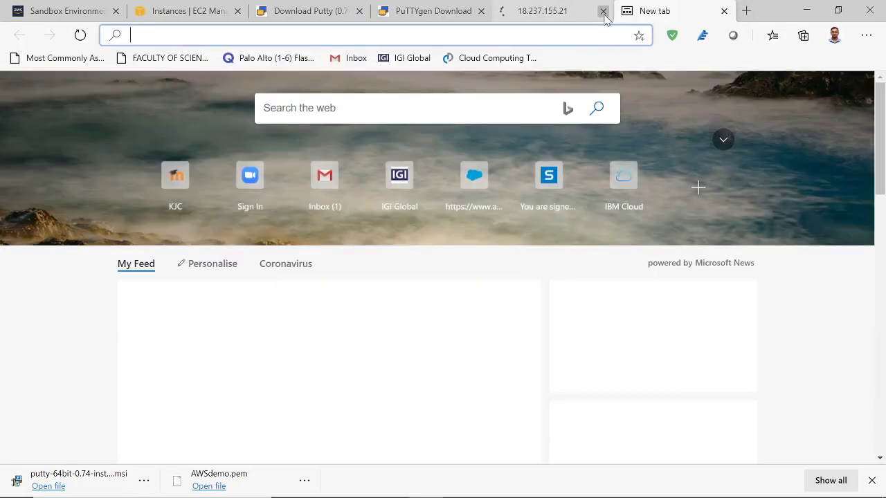
left_click(603, 11)
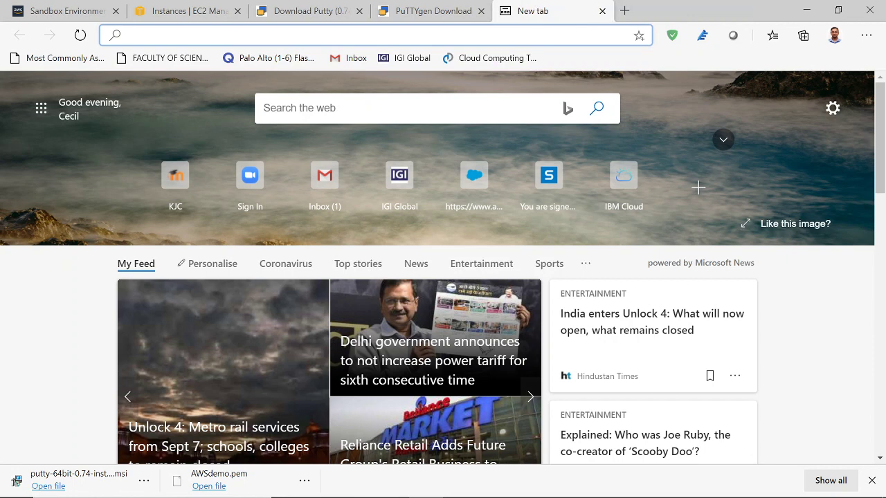
key("ctrl+v")
key("Return")
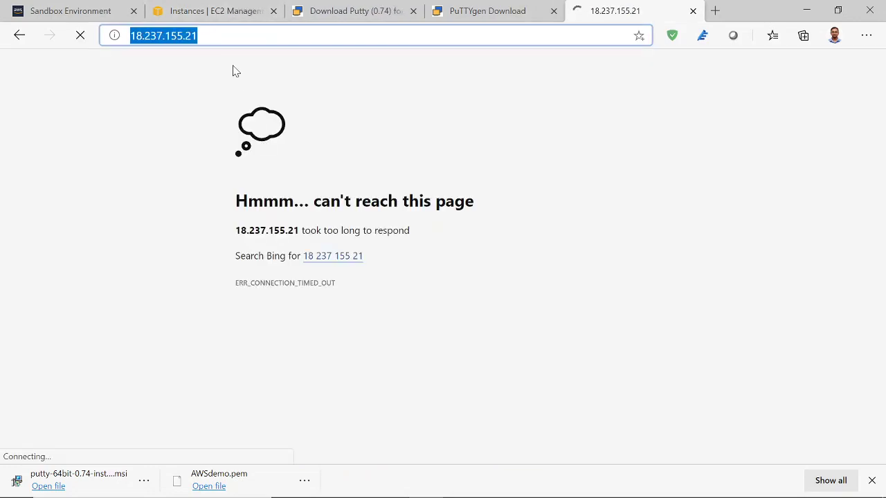
- Check the instance's state on the EC2 Instances page, then switch to PuTTY to check the SSH session
left_click(207, 12)
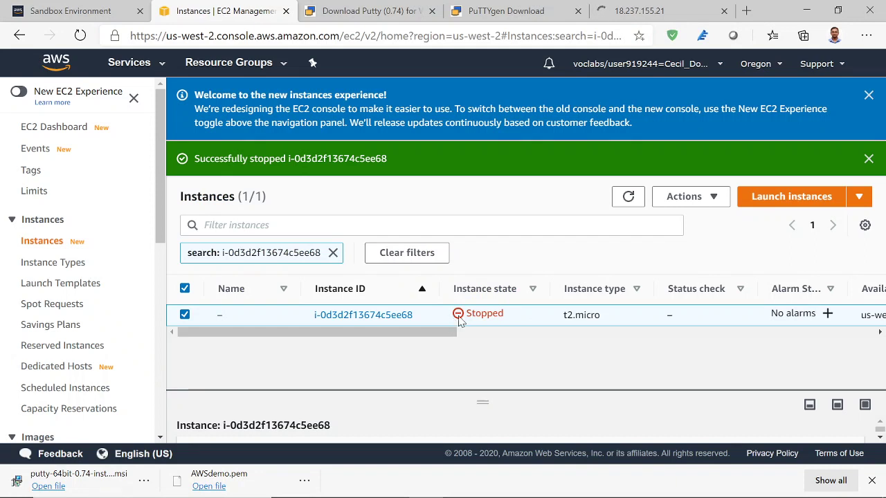
left_click_drag(457, 317, 520, 321)
left_click(520, 367)
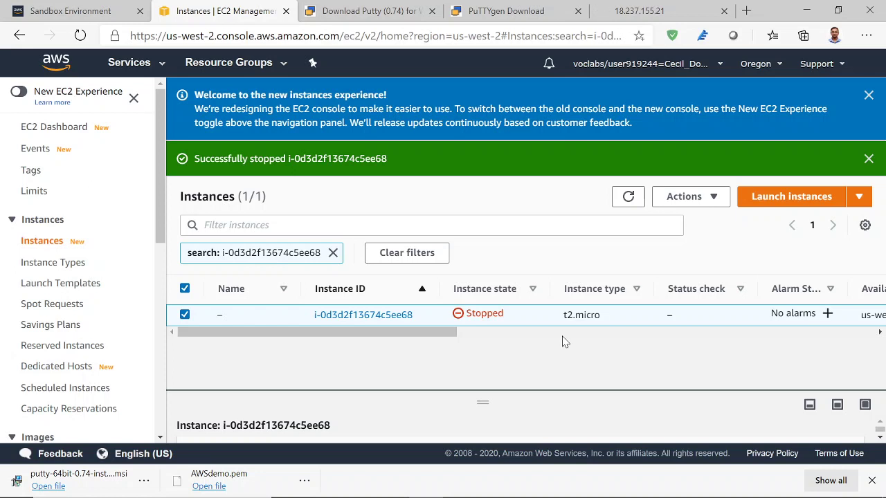
key("Tab")
key("alt+Tab")
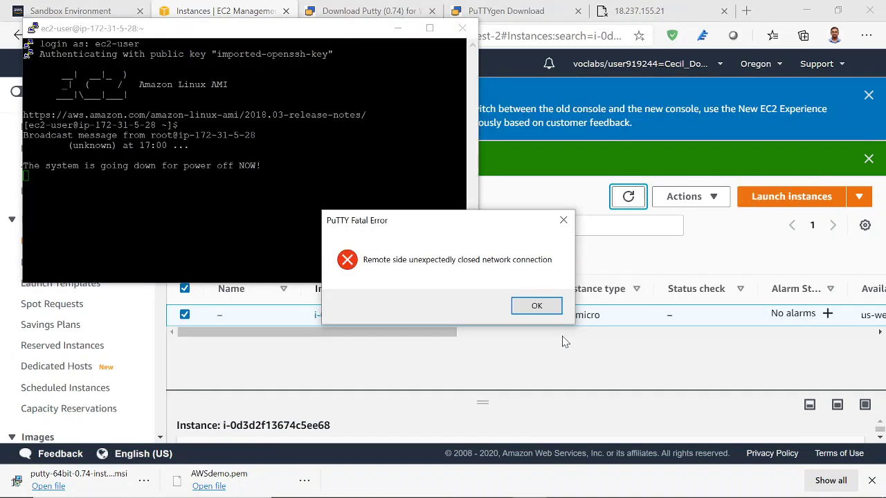
key("alt+Tab")
key("alt+Tab")
key("alt+Tab")
key("alt+Tab")
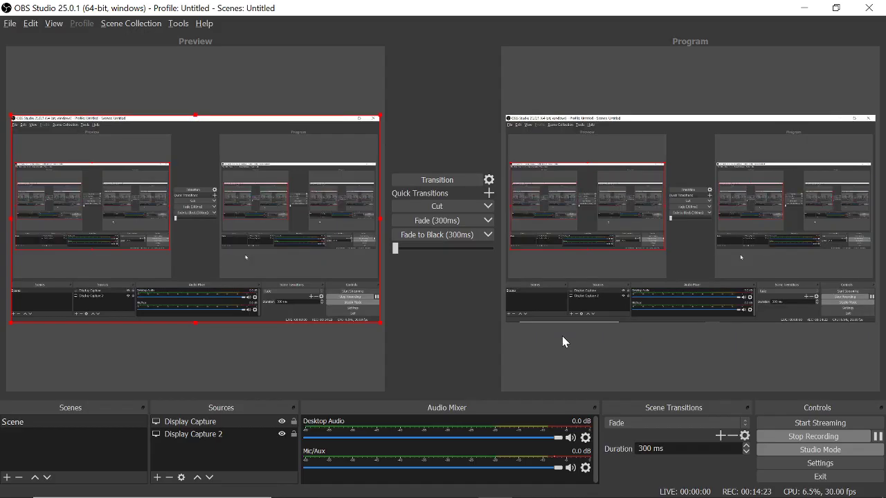